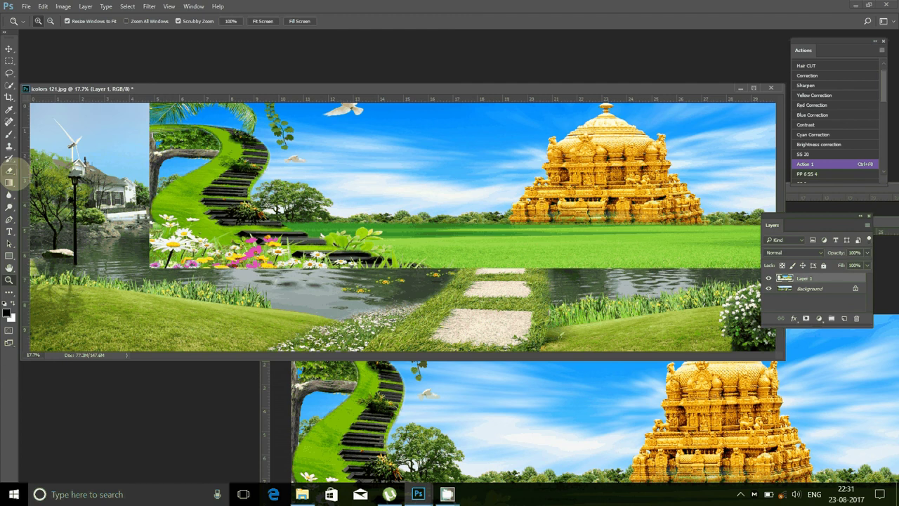
Erase the stairway image's left edge to reveal the lake scene, then bring icolors 146.jpg forward
click(9, 170)
mouse_move(165, 184)
mouse_down()
mouse_move(149, 270)
mouse_move(264, 123)
mouse_move(322, 244)
mouse_move(534, 242)
mouse_move(548, 262)
mouse_move(650, 264)
mouse_up()
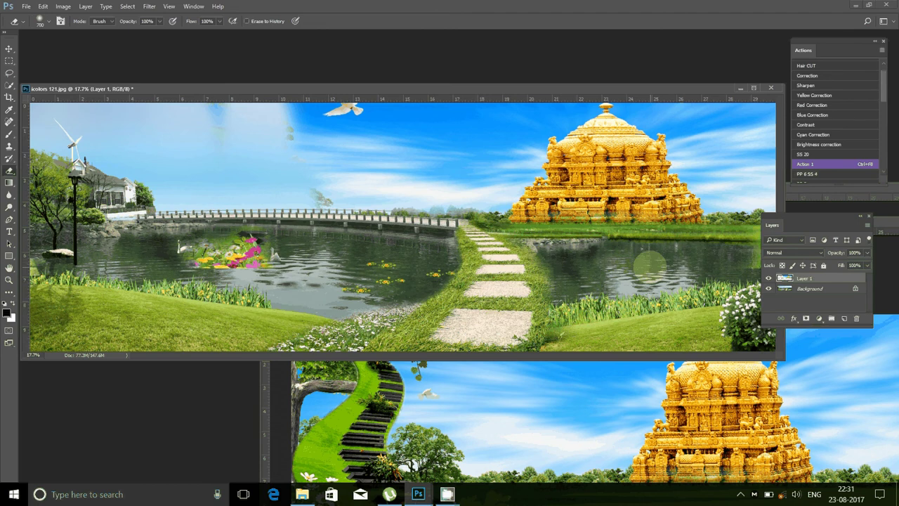
scroll(650, 263, up, 1)
drag(882, 225, 895, 299)
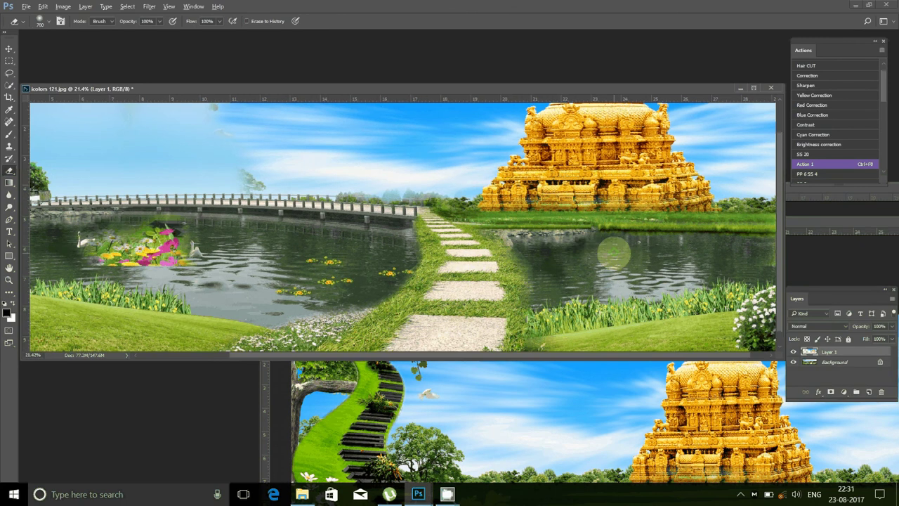
scroll(614, 253, down, 2)
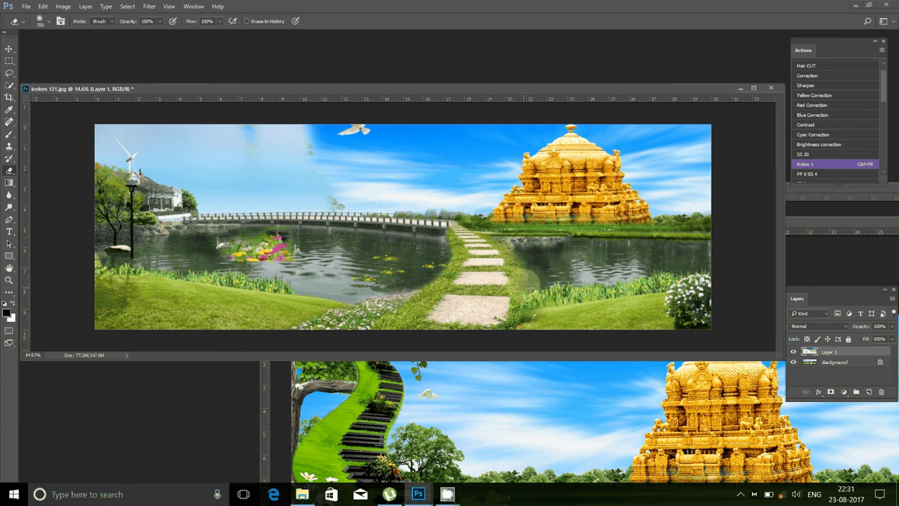
key(ctrl+Tab)
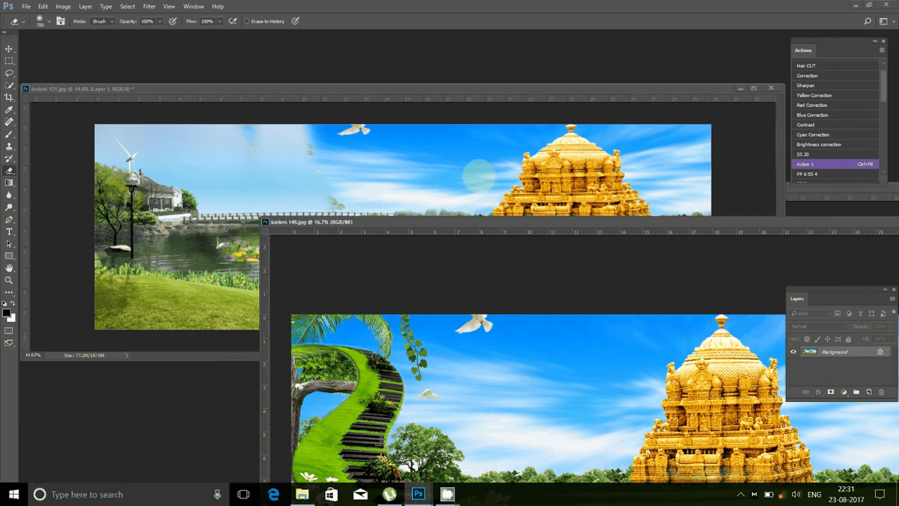
Copy the waterfall image into the icolors 121 banner as a new layer
key(v)
drag(565, 269, 615, 250)
click(648, 457)
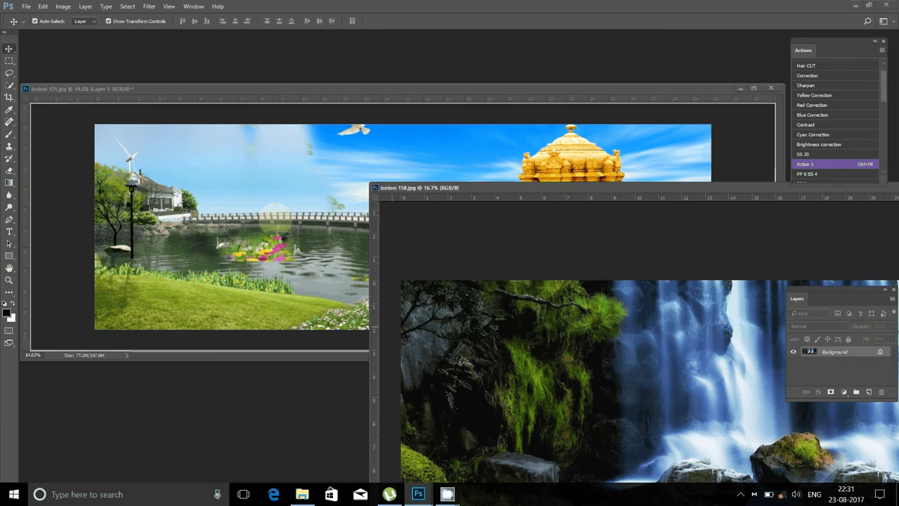
mouse_move(276, 219)
mouse_down()
mouse_move(400, 241)
mouse_move(398, 249)
mouse_move(341, 201)
mouse_up()
Shrink the waterfall layer to fit the upper-left area above the lake and commit the transform
key(ctrl+minus)
scroll(378, 235, down, 1)
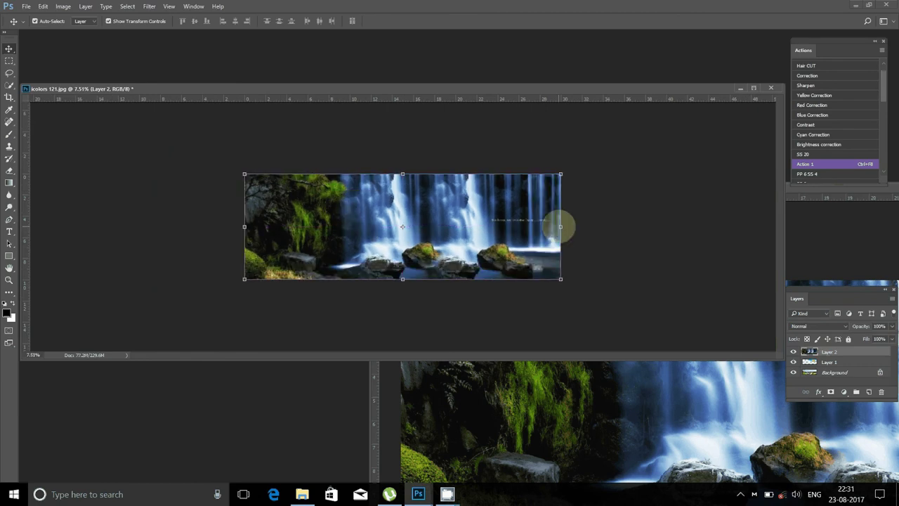
mouse_move(560, 226)
mouse_down()
mouse_move(311, 225)
mouse_move(398, 226)
mouse_up()
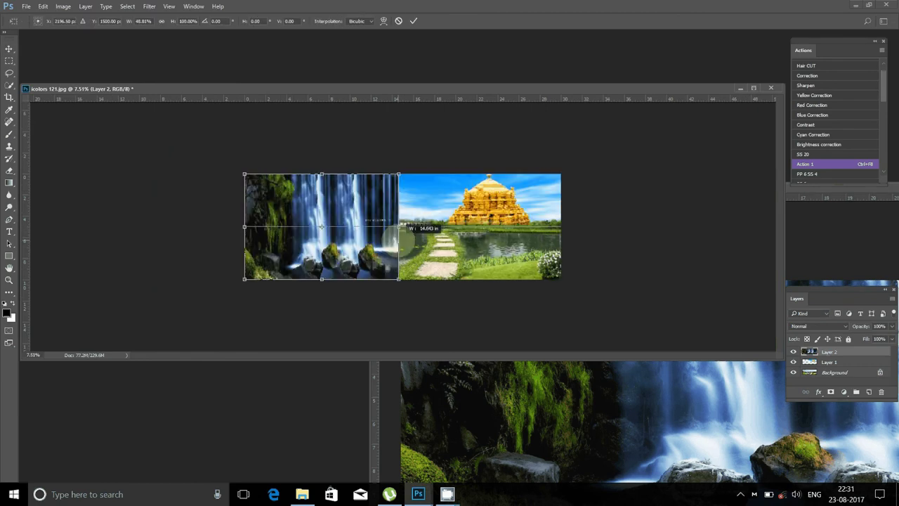
mouse_move(322, 279)
mouse_down()
mouse_move(322, 218)
mouse_move(322, 226)
mouse_up()
click(414, 21)
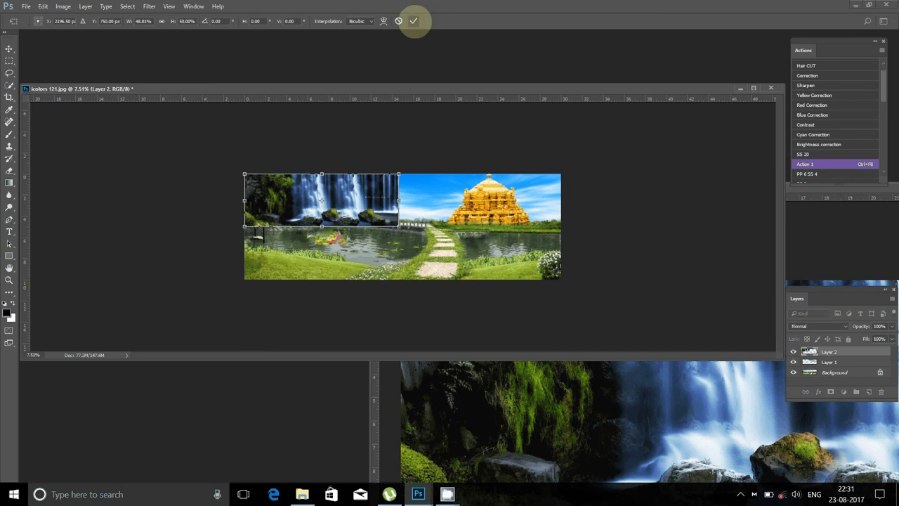
click(413, 20)
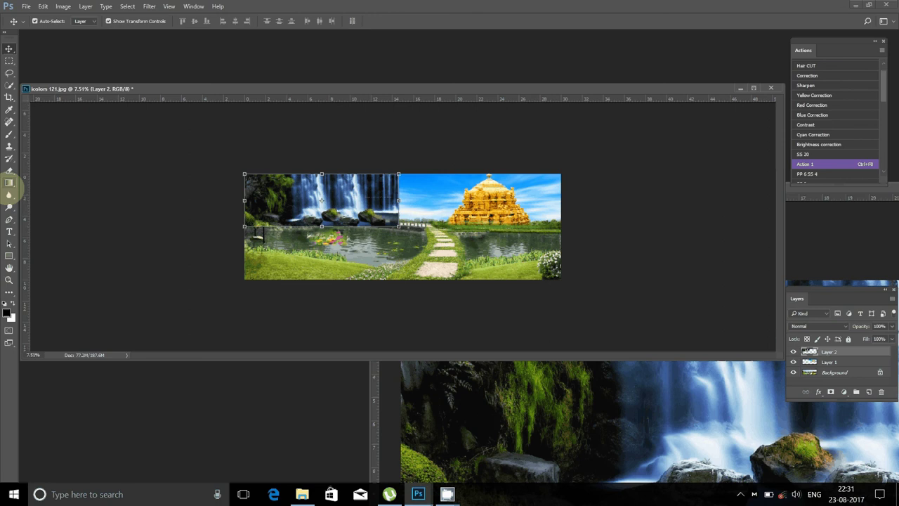
click(8, 170)
Erase the waterfall layer's right and lower edges to reveal the lamp post and trees, undoing one stroke
mouse_move(398, 211)
mouse_down()
mouse_move(399, 169)
mouse_move(385, 229)
mouse_move(259, 216)
mouse_move(243, 198)
mouse_up()
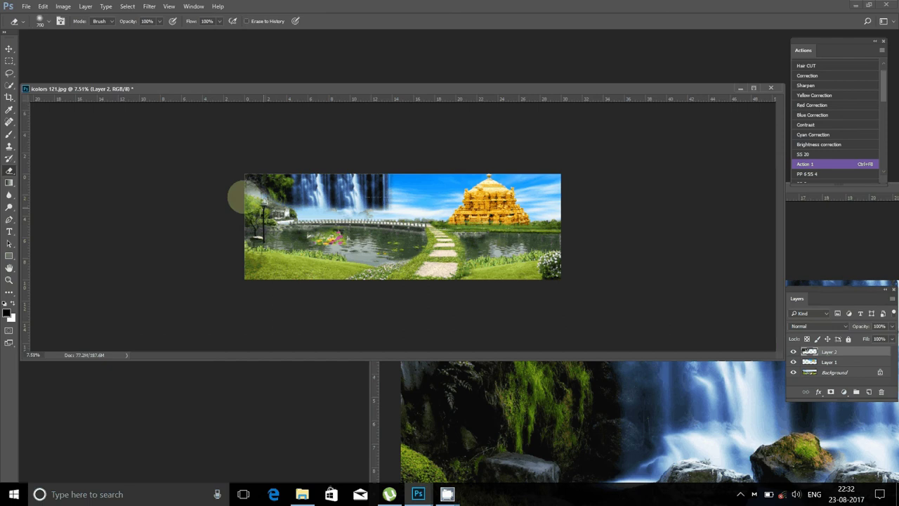
drag(278, 223, 302, 232)
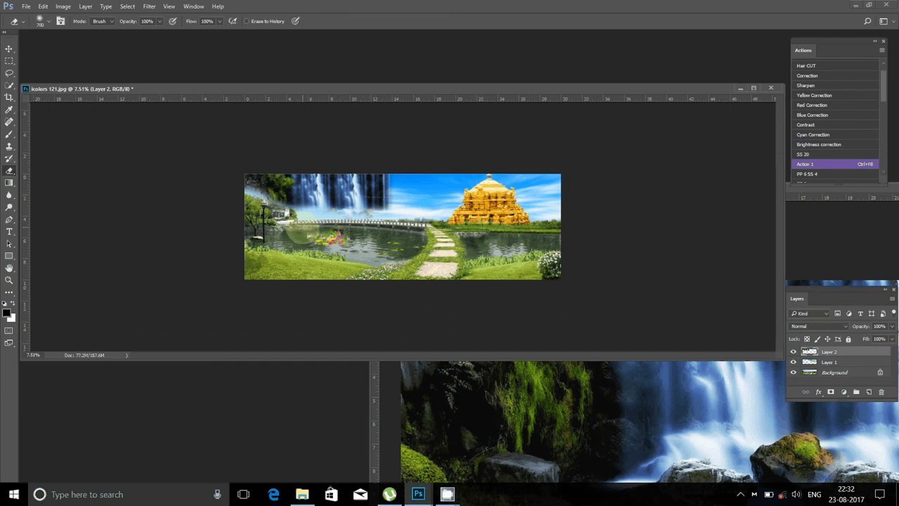
drag(304, 234, 314, 215)
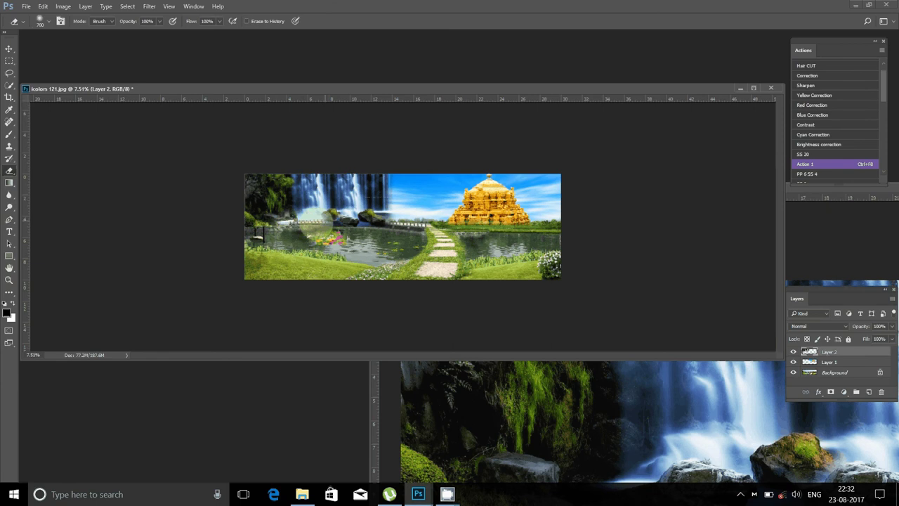
key(ctrl+alt+z)
key(ctrl+alt+z)
mouse_move(260, 223)
mouse_down()
mouse_move(263, 208)
mouse_move(282, 224)
mouse_up()
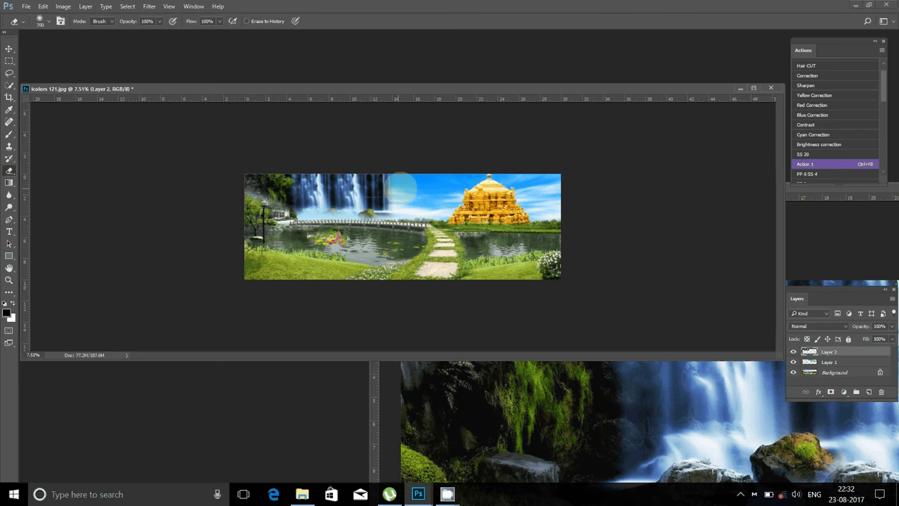
key(z)
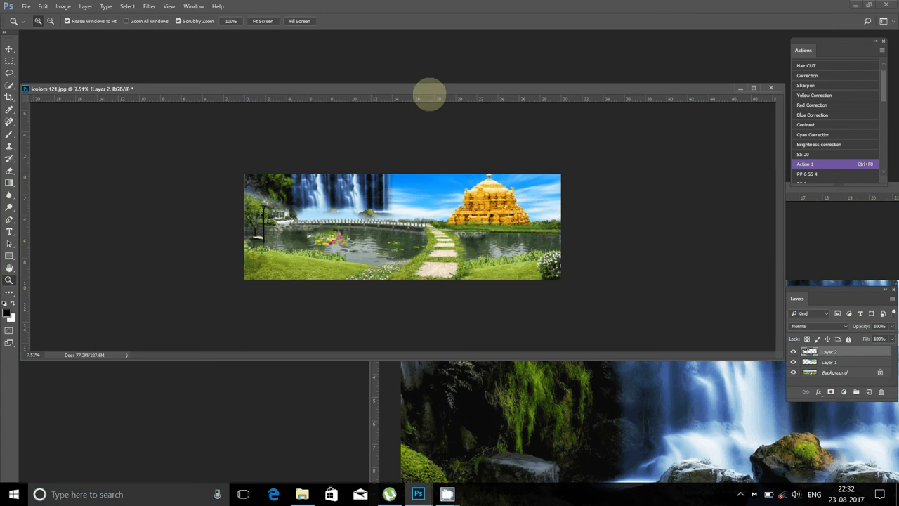
Enter width 36 and height 12 in Image Size using the default units
right_click(429, 92)
click(463, 109)
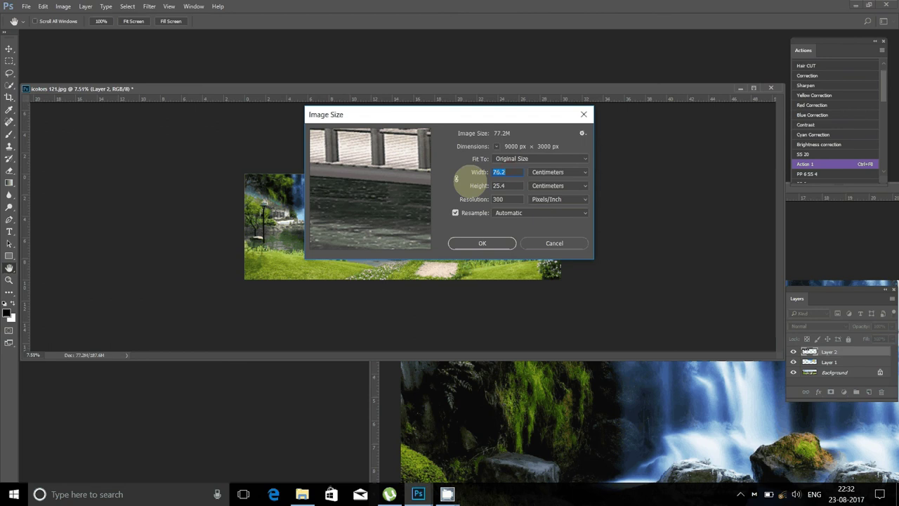
text(36)
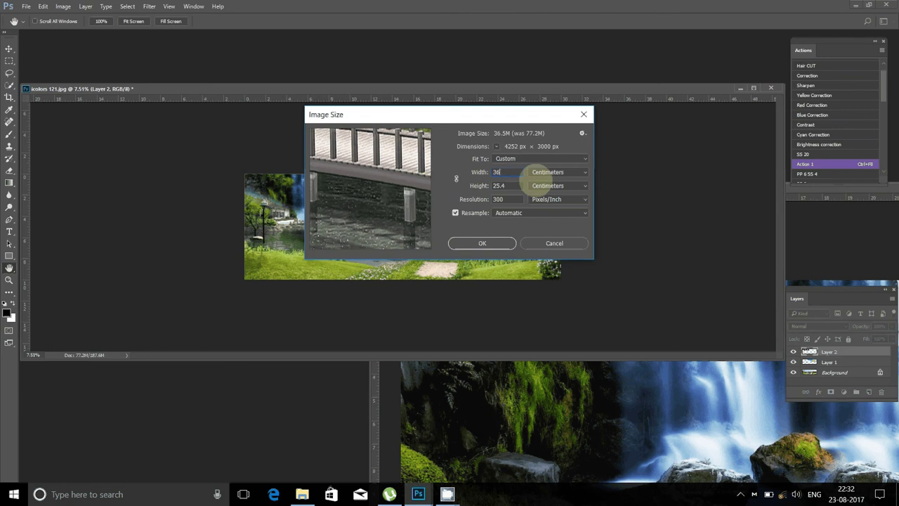
click(500, 186)
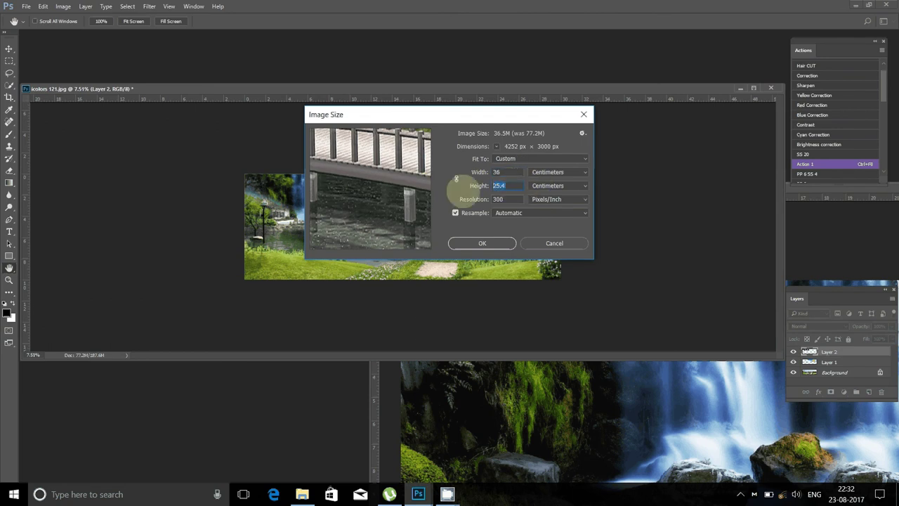
text(12)
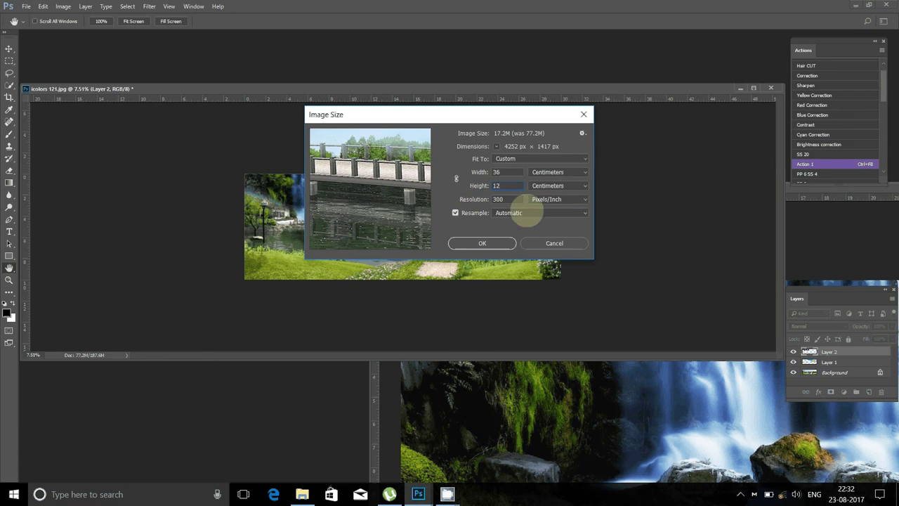
click(481, 243)
key(z)
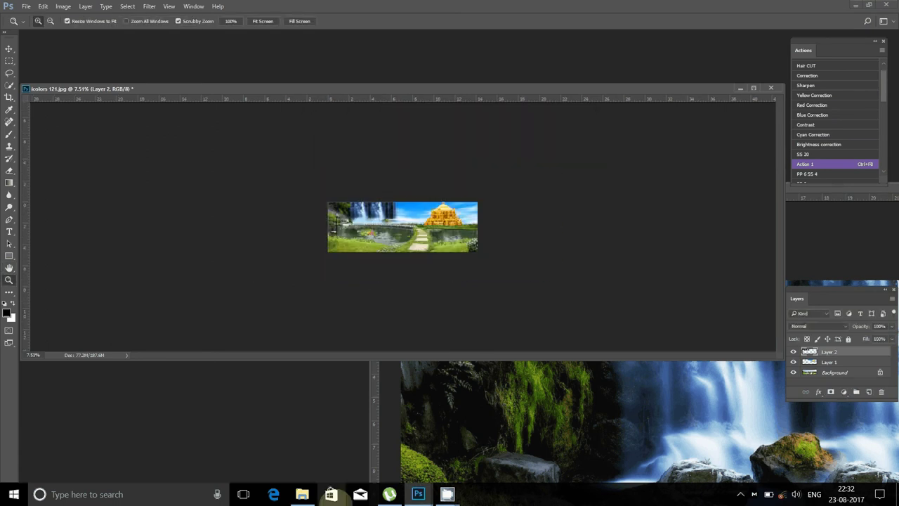
mouse_move(389, 494)
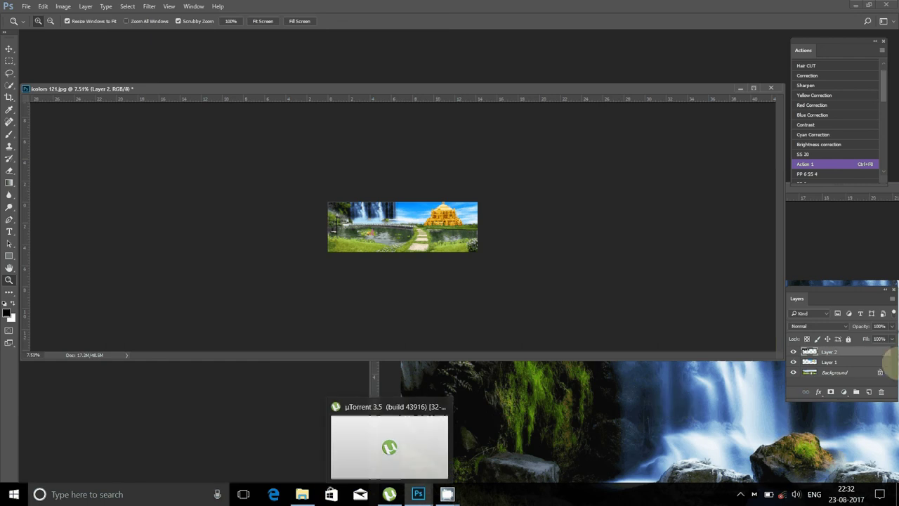
Reconfirm the Image Size dialog, then undo the resize
right_click(395, 89)
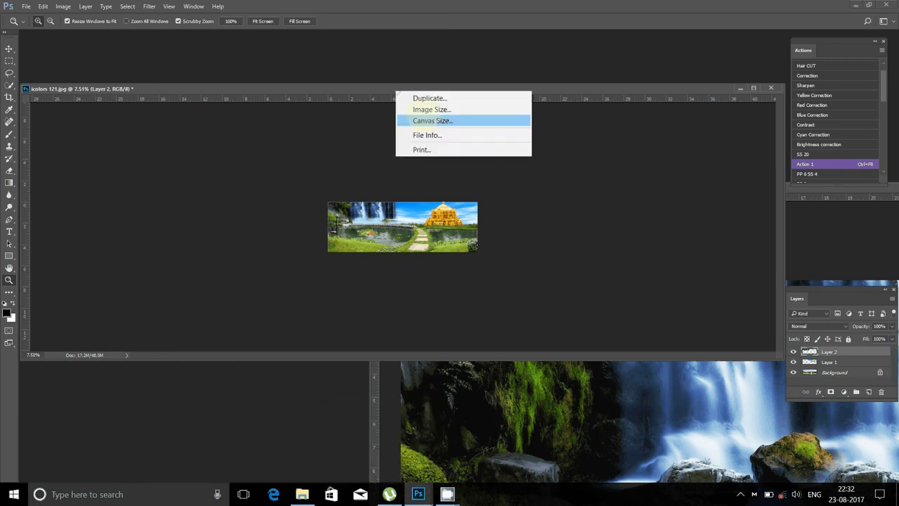
click(425, 110)
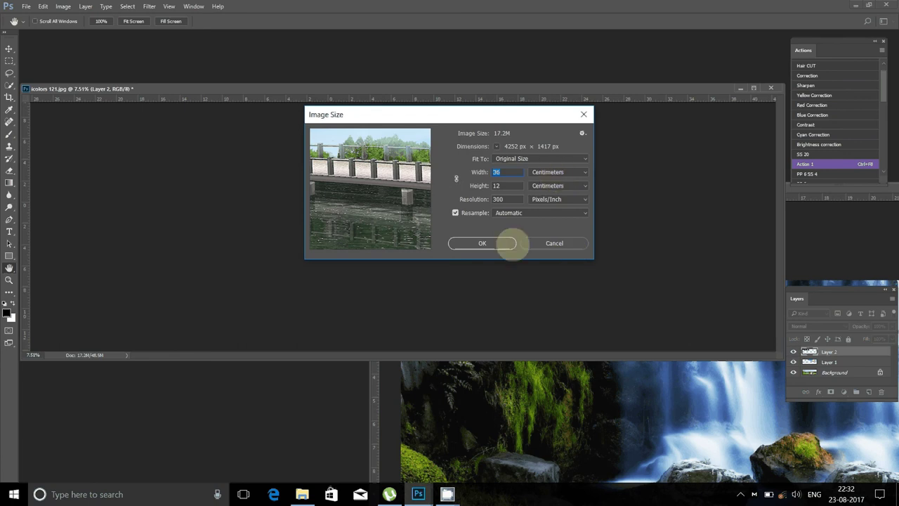
click(513, 243)
key(z)
key(ctrl+plus)
key(alt+z)
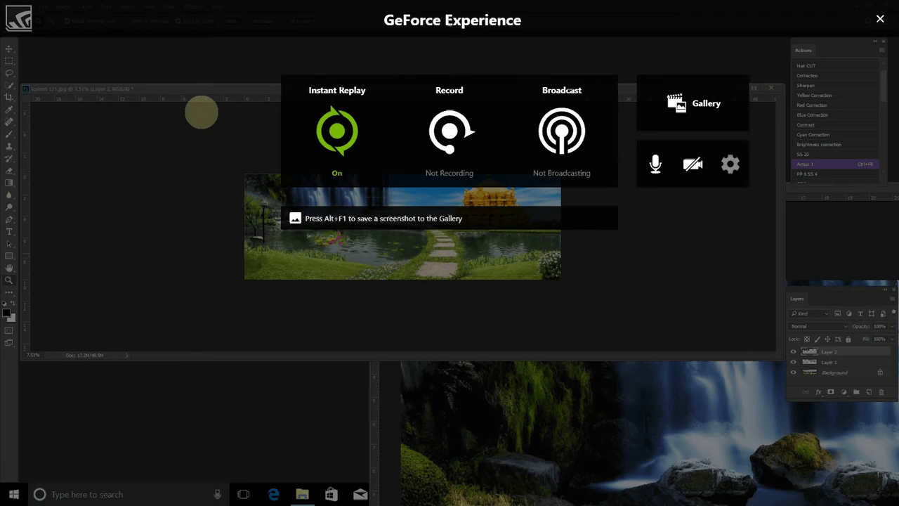
click(880, 19)
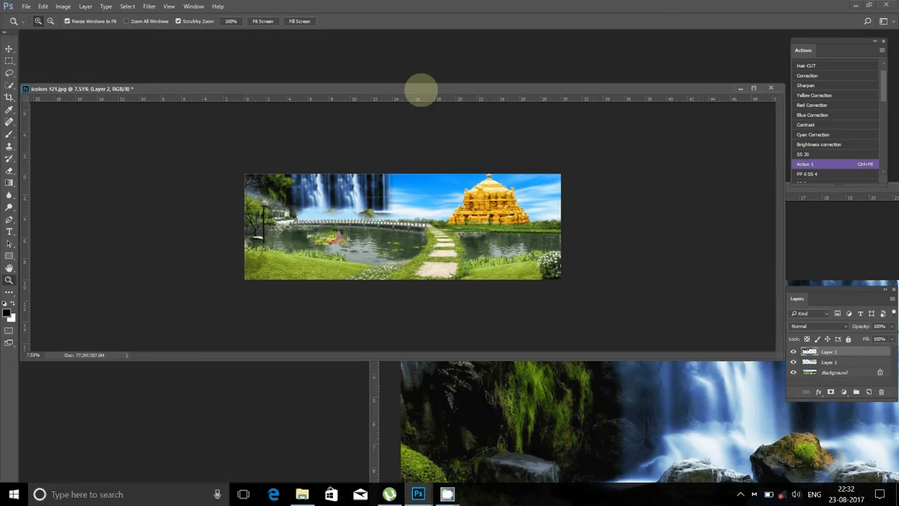
Set Image Size units to inches with width 36 and height 12 at 300 ppi
right_click(422, 90)
click(460, 108)
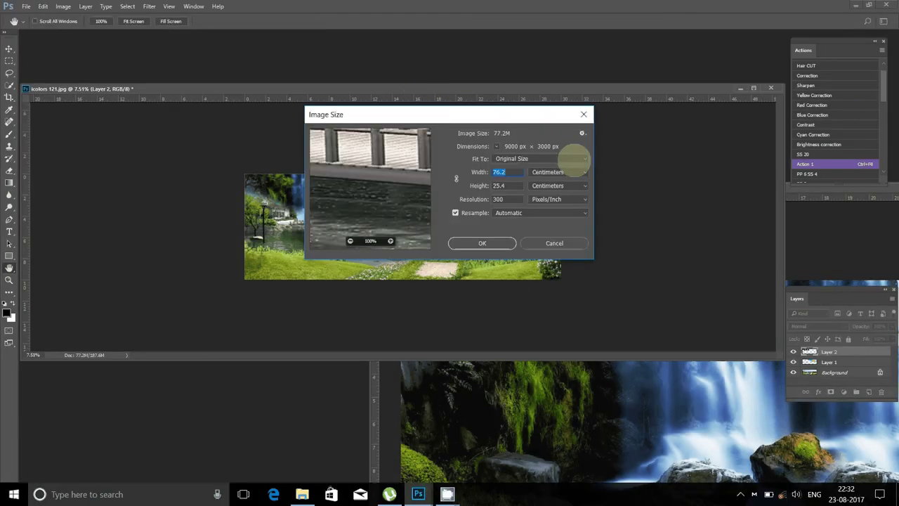
click(555, 172)
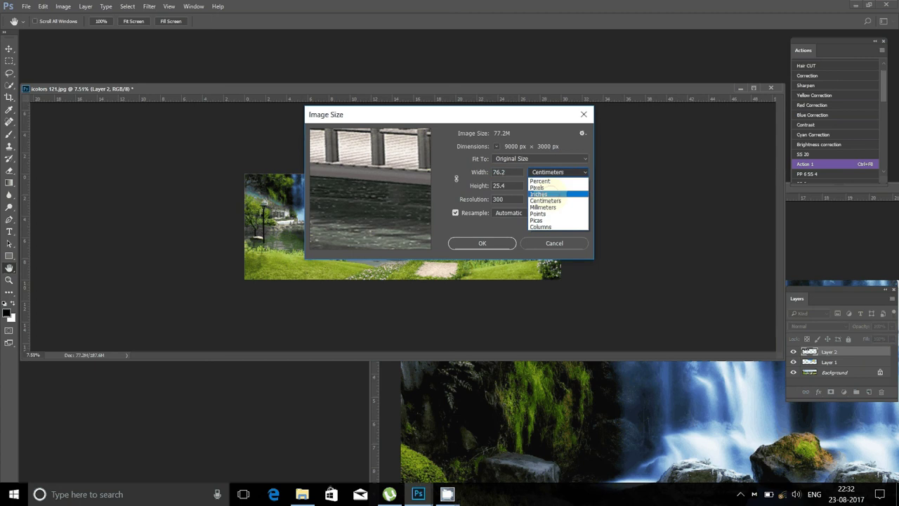
click(538, 194)
click(507, 172)
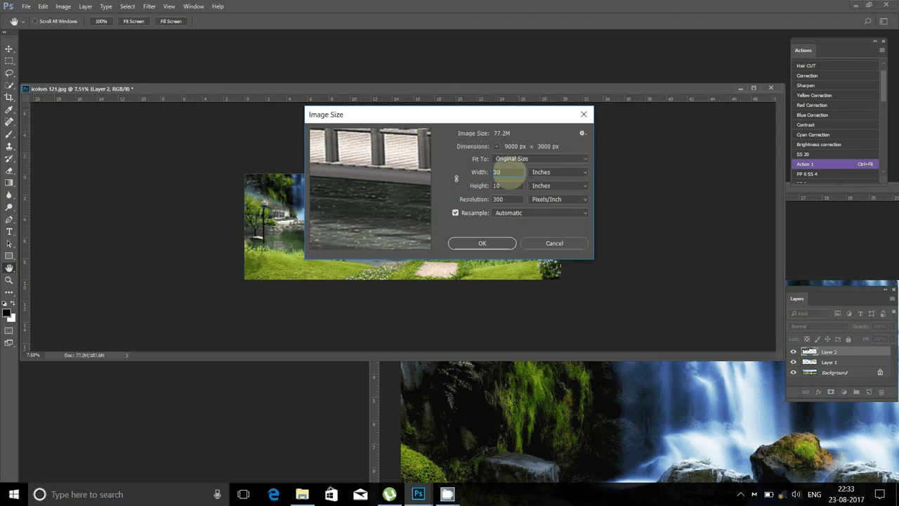
drag(507, 174, 541, 174)
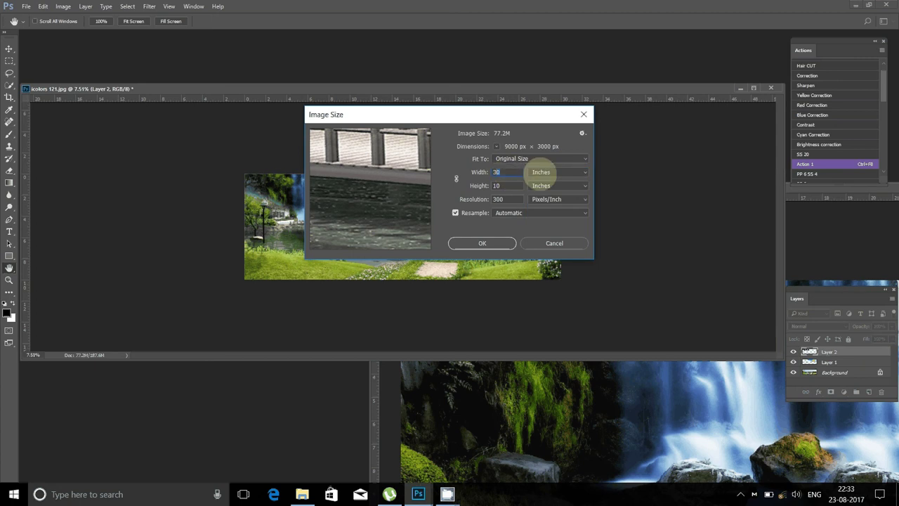
text(36)
click(496, 186)
drag(493, 185, 512, 184)
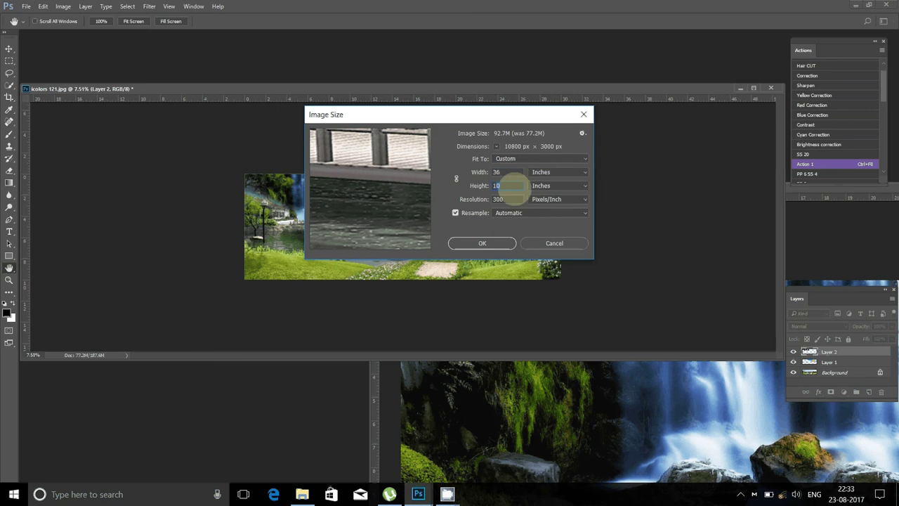
text(12)
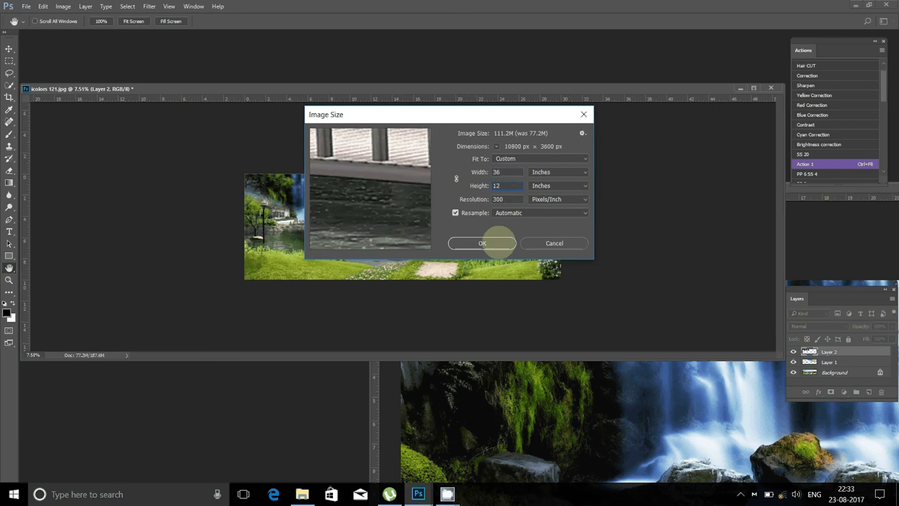
click(498, 242)
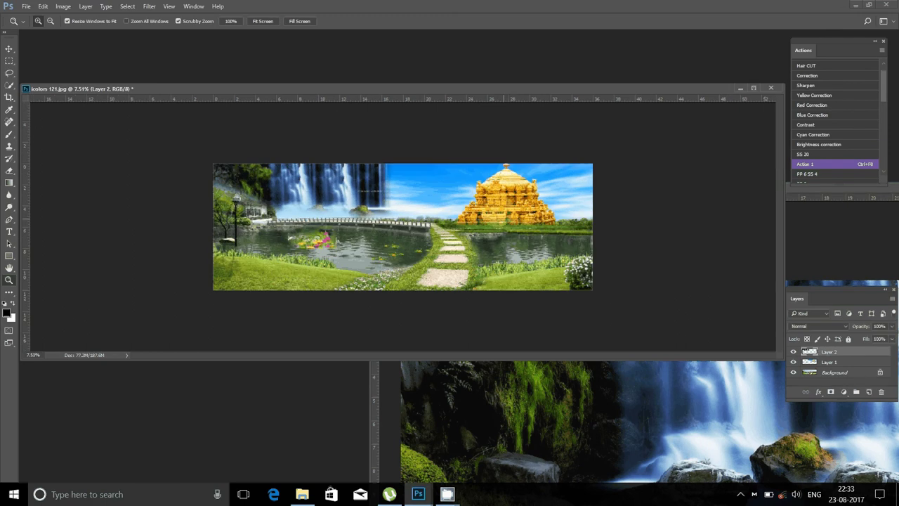
Close the waterfall document icolors 158.jpg and reposition the banner window
drag(463, 201, 489, 200)
key(ctrl+Tab)
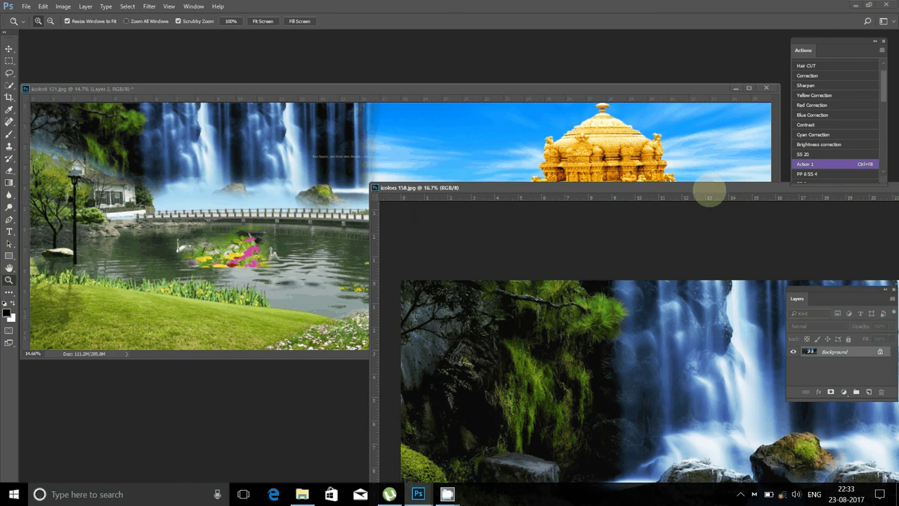
drag(710, 190, 745, 244)
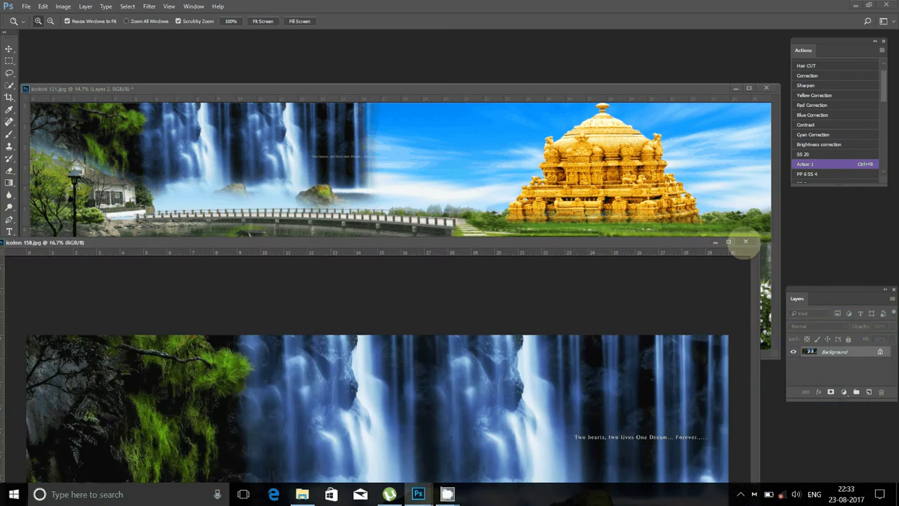
click(746, 242)
drag(221, 87, 231, 104)
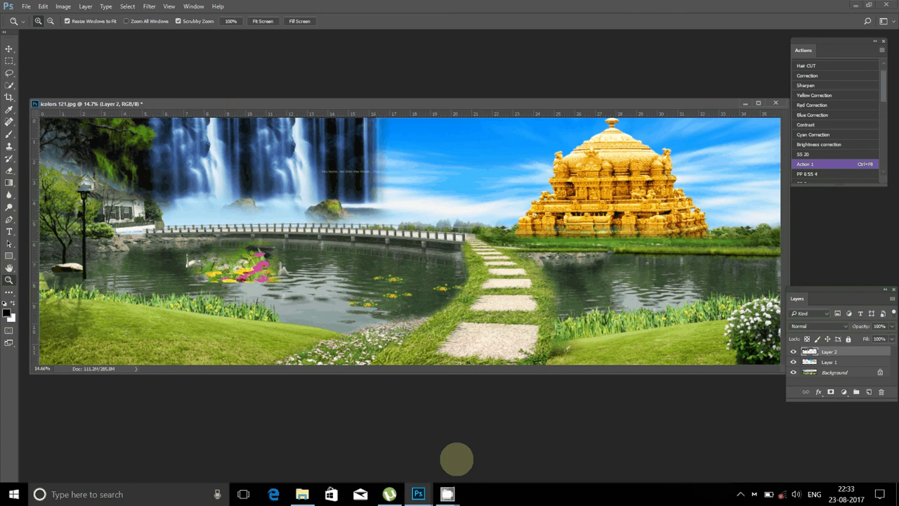
Drag the girl's cut-out portrait DSC_0040 from the psd folder into Photoshop
click(302, 494)
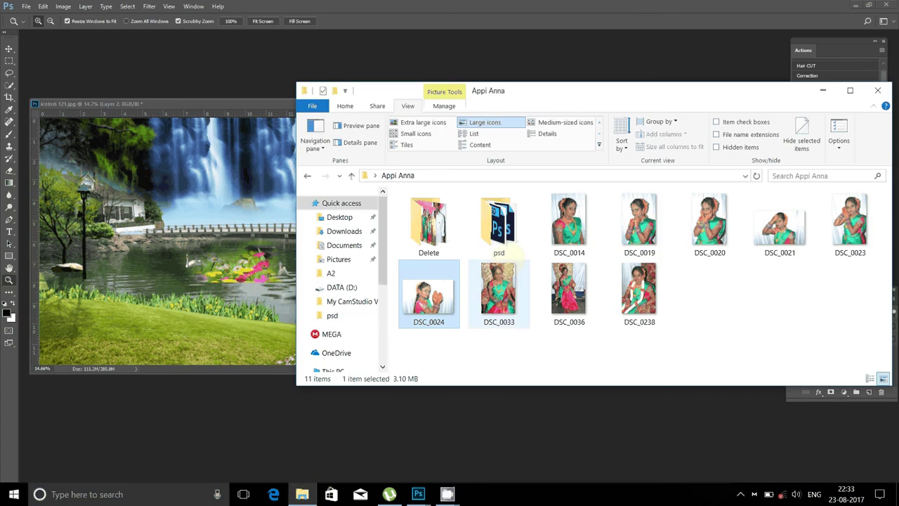
click(516, 235)
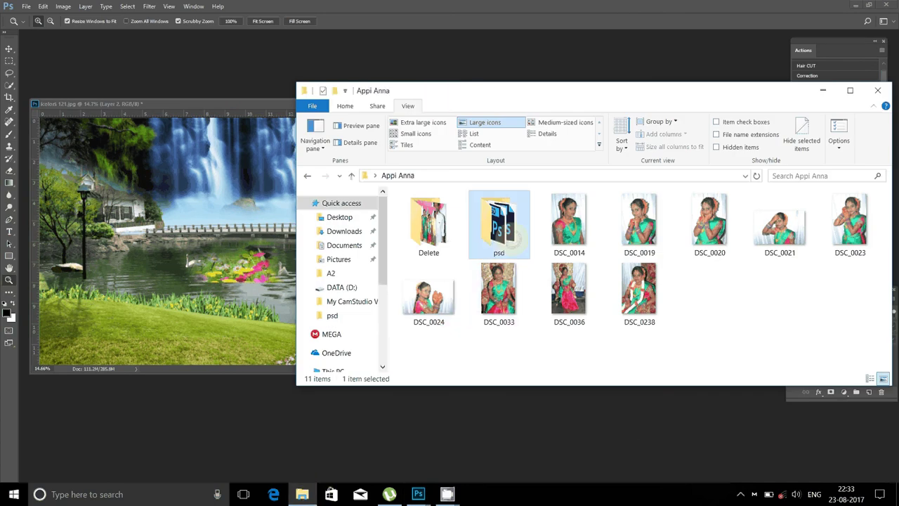
double_click(516, 235)
mouse_move(492, 275)
mouse_down()
mouse_move(351, 406)
mouse_move(482, 131)
mouse_up()
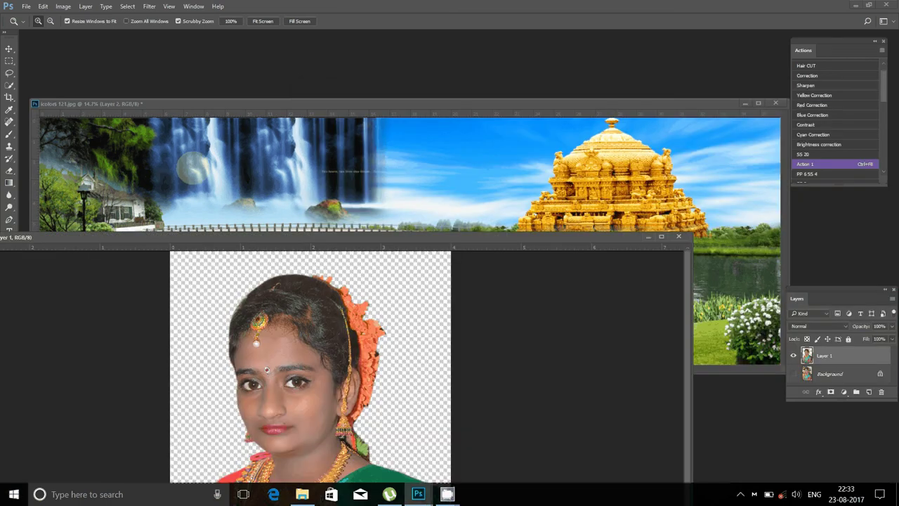
Place the girl's portrait at the banner's right edge beside the temple and close the portrait file
key(v)
mouse_move(295, 365)
mouse_down()
mouse_move(537, 157)
mouse_move(494, 98)
mouse_move(360, 96)
mouse_up()
drag(411, 182, 608, 188)
drag(66, 106, 191, 145)
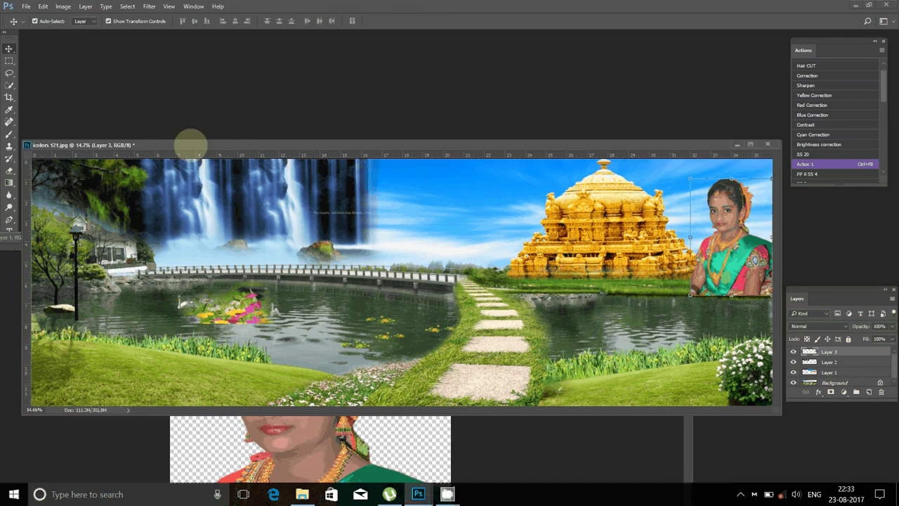
key(ctrl+Tab)
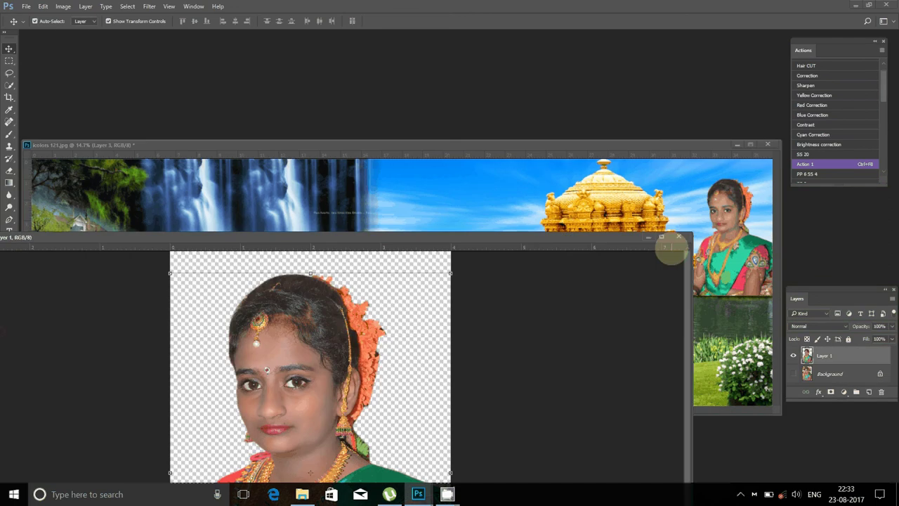
click(648, 237)
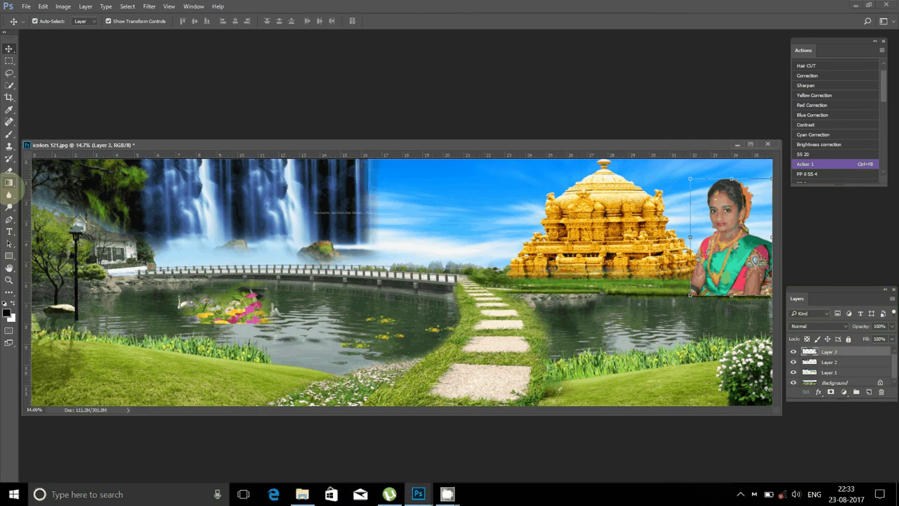
Erase the portrait's hard lower edge so it blends into the background
key(e)
mouse_move(696, 260)
mouse_down()
mouse_move(786, 295)
mouse_move(674, 270)
mouse_up()
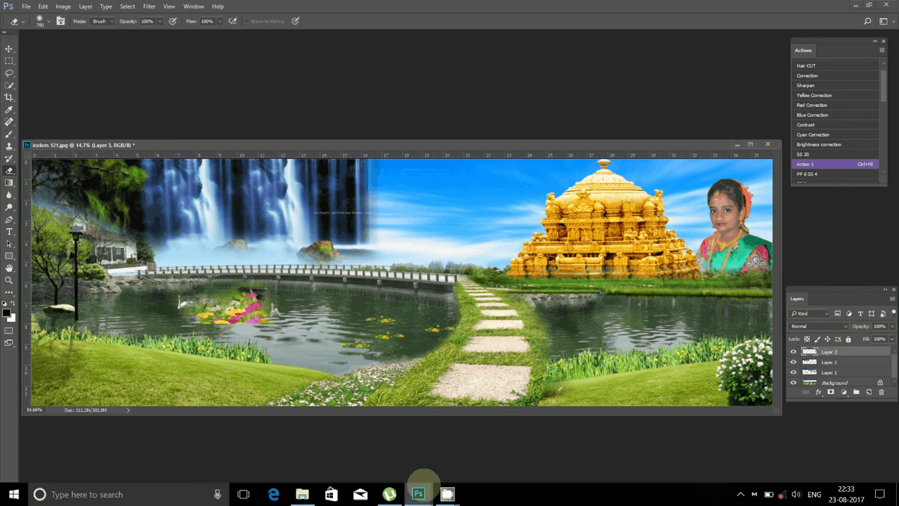
click(418, 494)
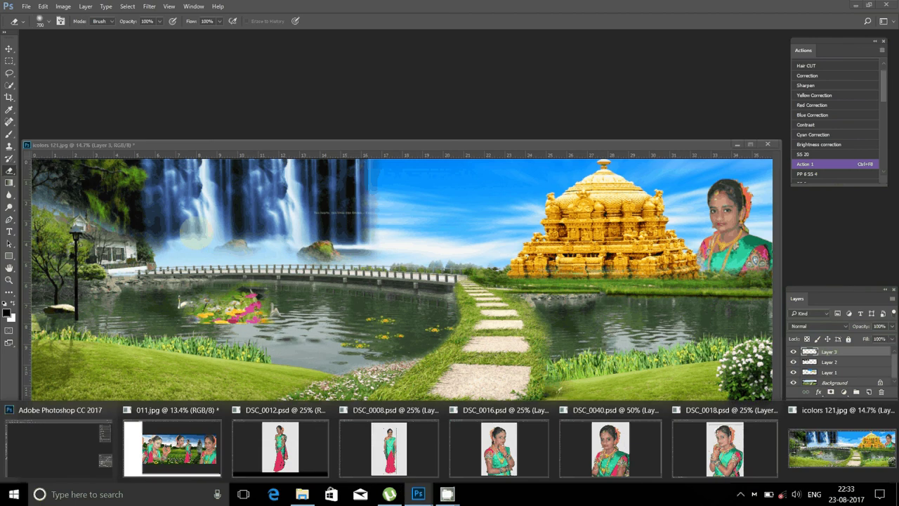
Copy the pink-saree girl from 011.jpg beside the portrait and add a vertical guide at the banner's centre
click(172, 448)
click(9, 50)
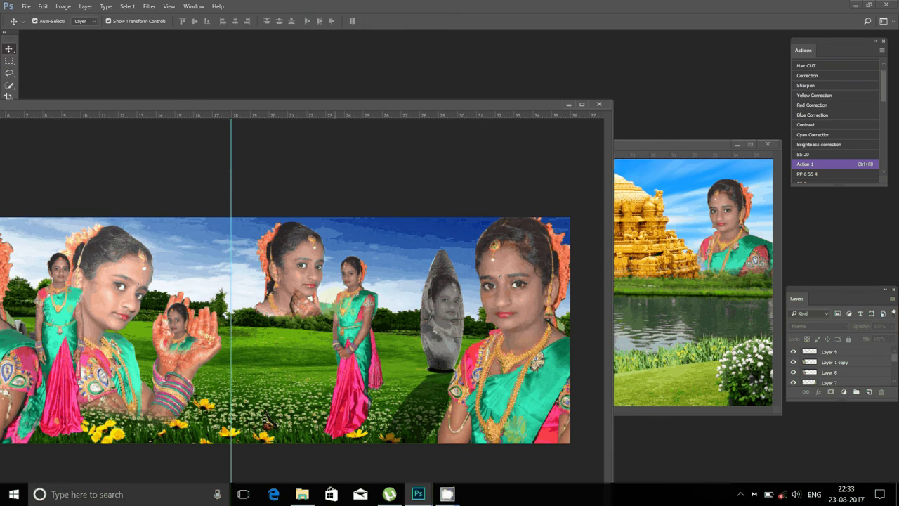
drag(351, 316, 688, 302)
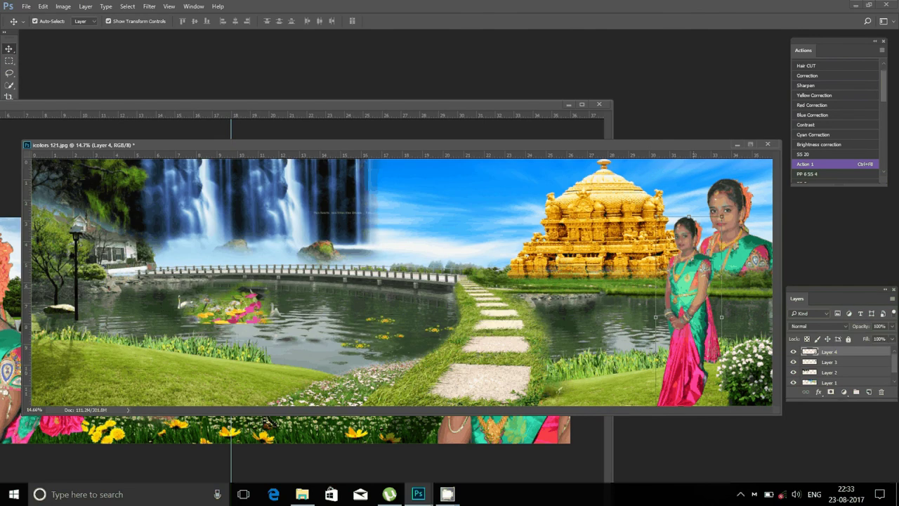
drag(708, 266, 701, 256)
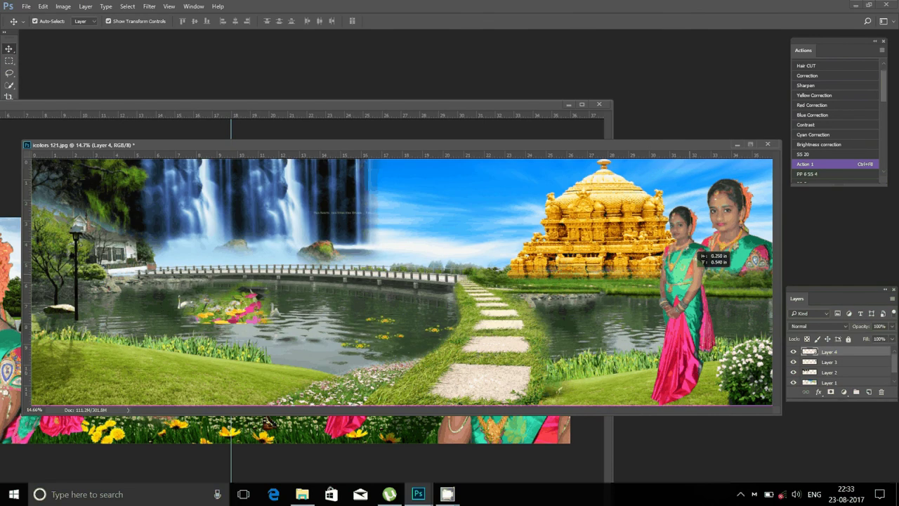
drag(701, 255, 701, 257)
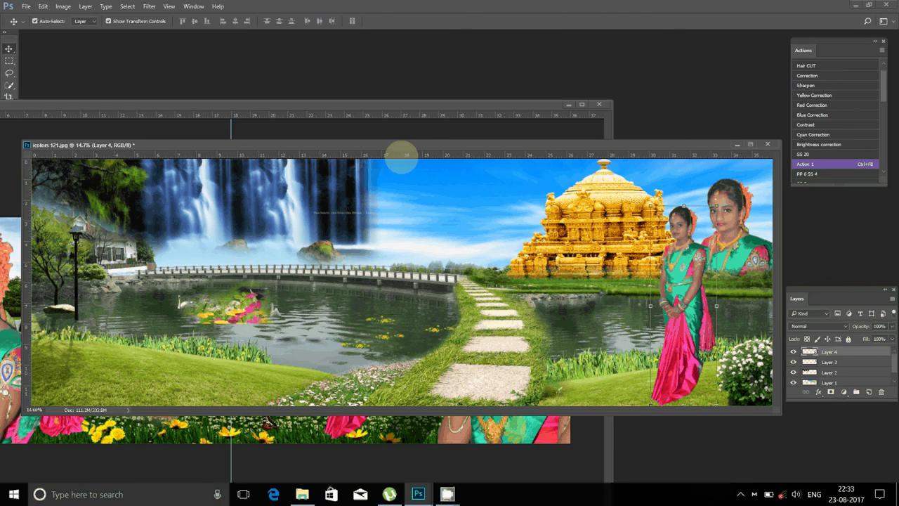
drag(401, 156, 401, 179)
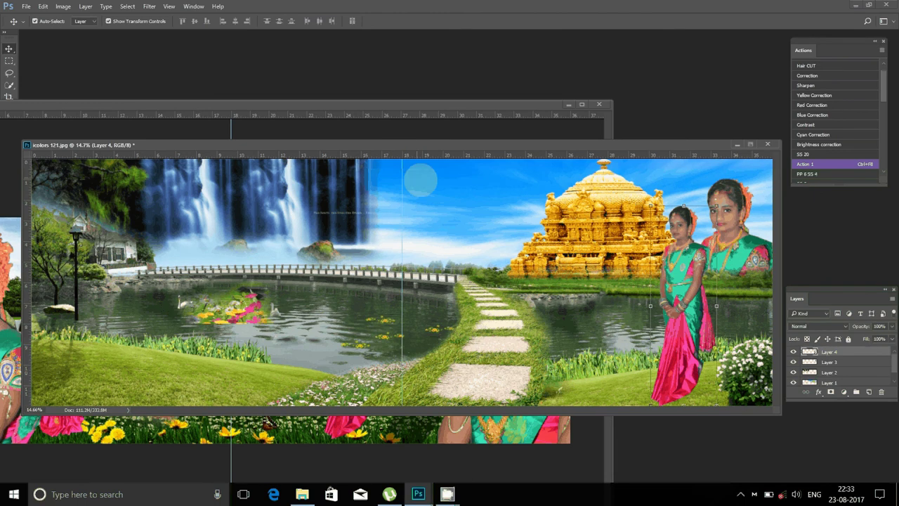
key(ctrl+Tab)
Drag the small girl and another girl portrait from the collage into the banner
click(60, 295)
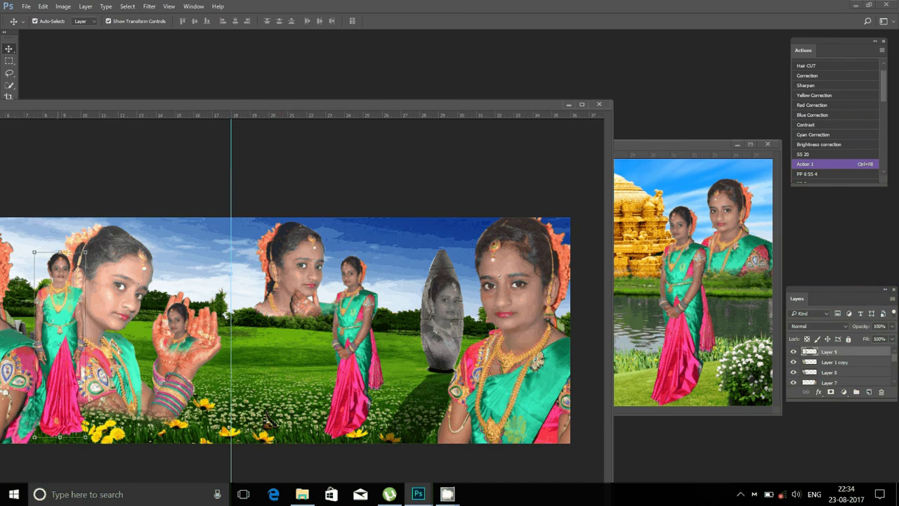
mouse_move(60, 295)
mouse_down()
mouse_move(555, 241)
mouse_move(501, 223)
mouse_up()
key(ctrl+Tab)
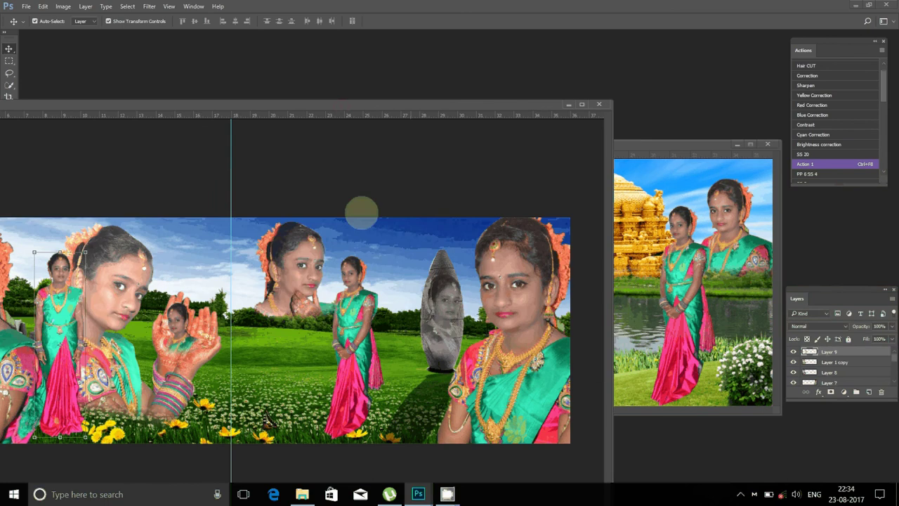
mouse_move(361, 210)
mouse_down()
mouse_move(686, 175)
mouse_move(264, 147)
mouse_move(458, 191)
mouse_up()
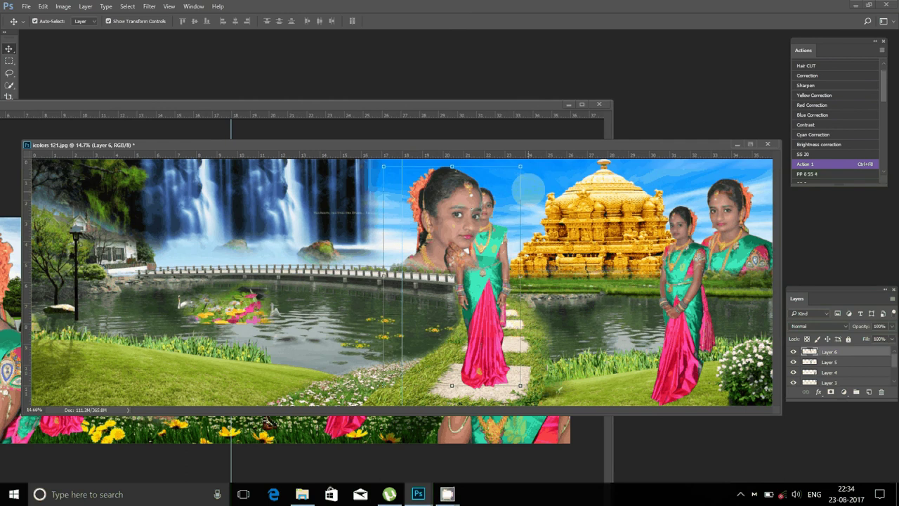
Enlarge the close-up girl layer near the banner's centre, then move the collage window aside
drag(529, 186, 541, 198)
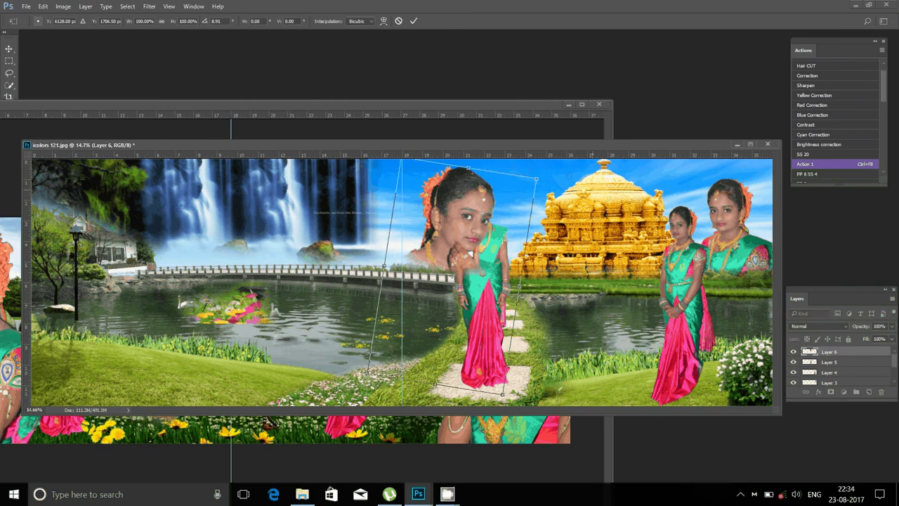
key(Escape)
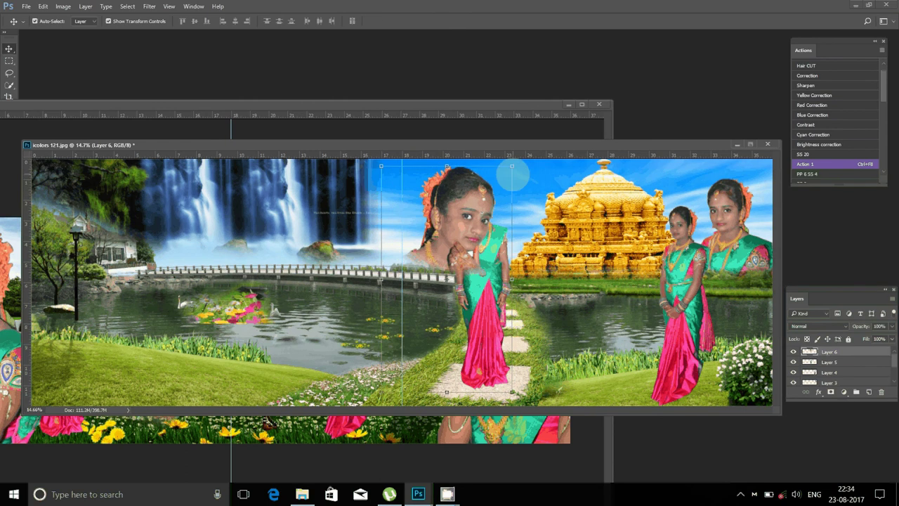
mouse_move(512, 167)
mouse_down()
mouse_move(551, 160)
mouse_move(469, 258)
mouse_move(472, 236)
mouse_up()
key(Return)
click(566, 113)
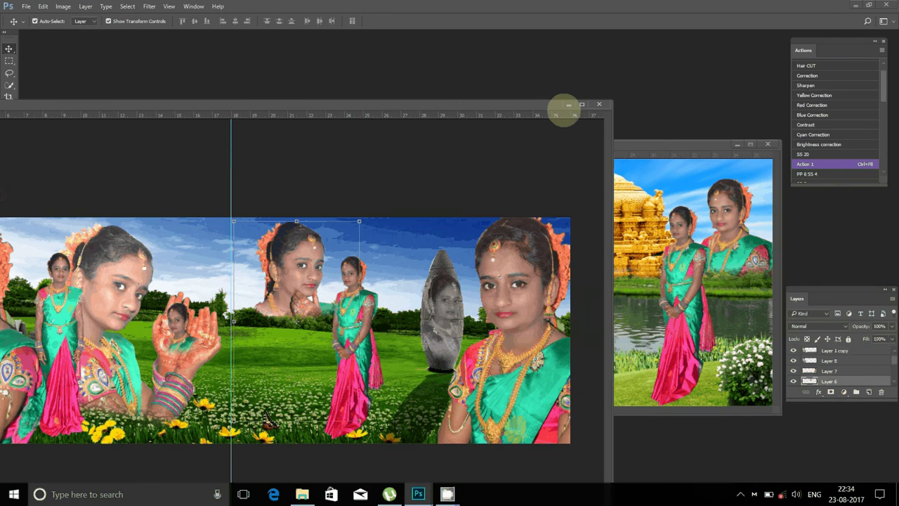
click(567, 105)
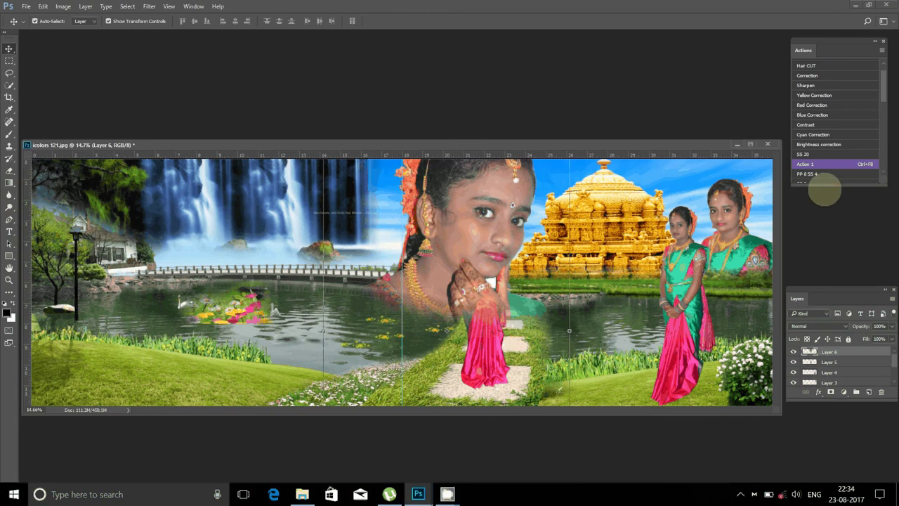
Erase the face portrait's lower part and desaturate it to black-and-white
click(10, 171)
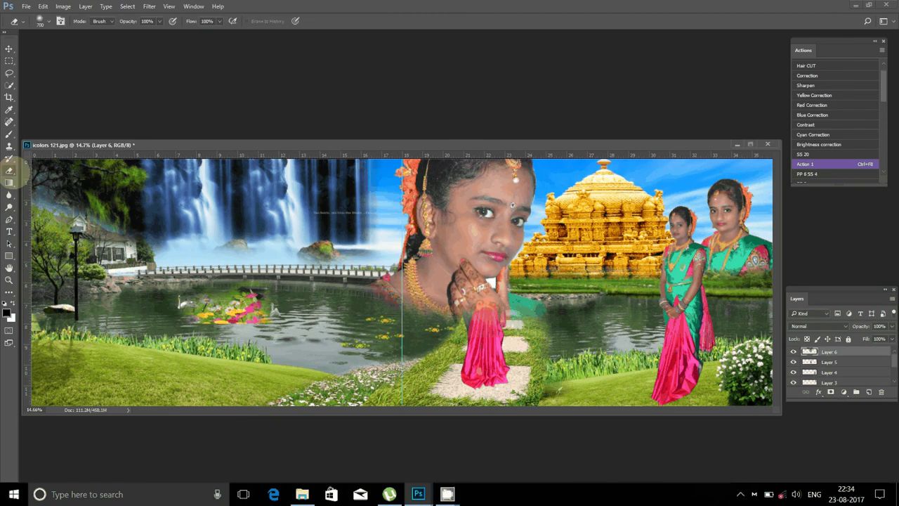
mouse_move(390, 277)
mouse_down()
mouse_move(400, 292)
mouse_move(439, 305)
mouse_up()
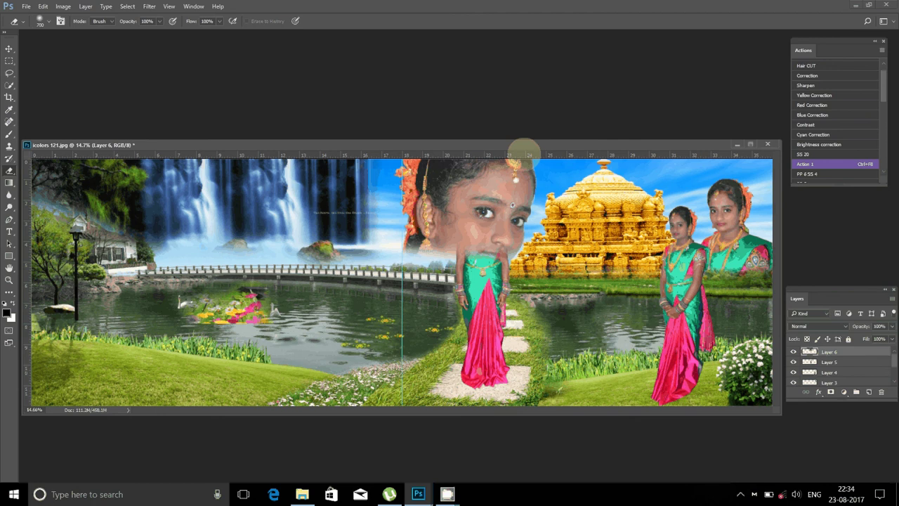
key(ctrl+shift+u)
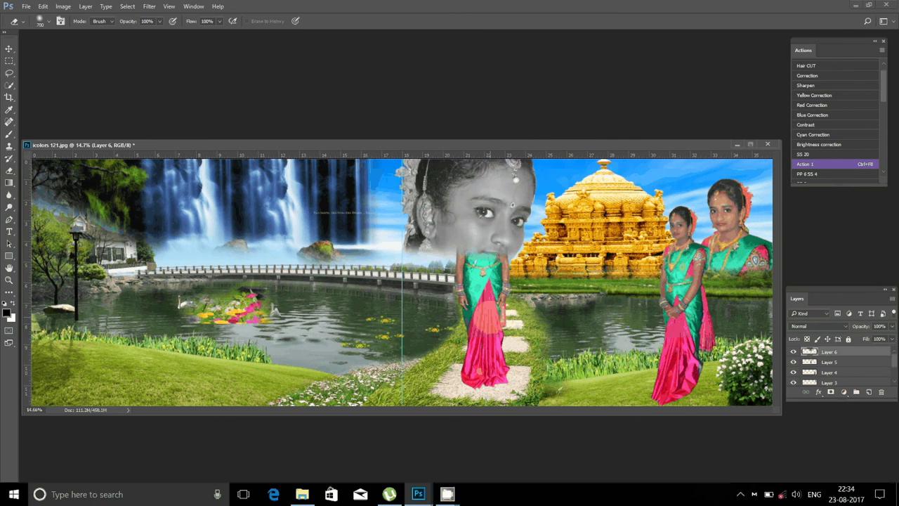
Brighten the face portrait's midtones with Levels set to 1.37
key(ctrl+l)
drag(444, 106, 629, 160)
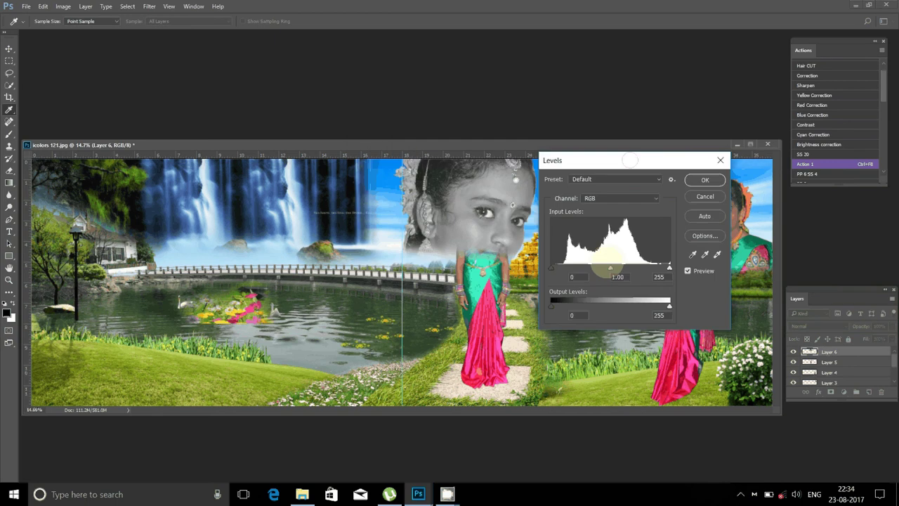
drag(609, 267, 596, 269)
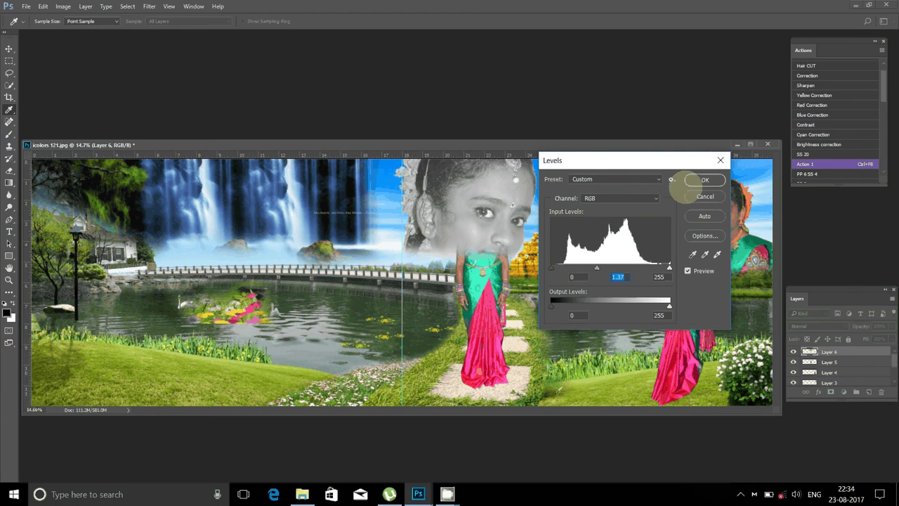
click(695, 180)
Move the standing girl's Layer 5 above the face layer, shift her left, and bring up the Open dialog
key(e)
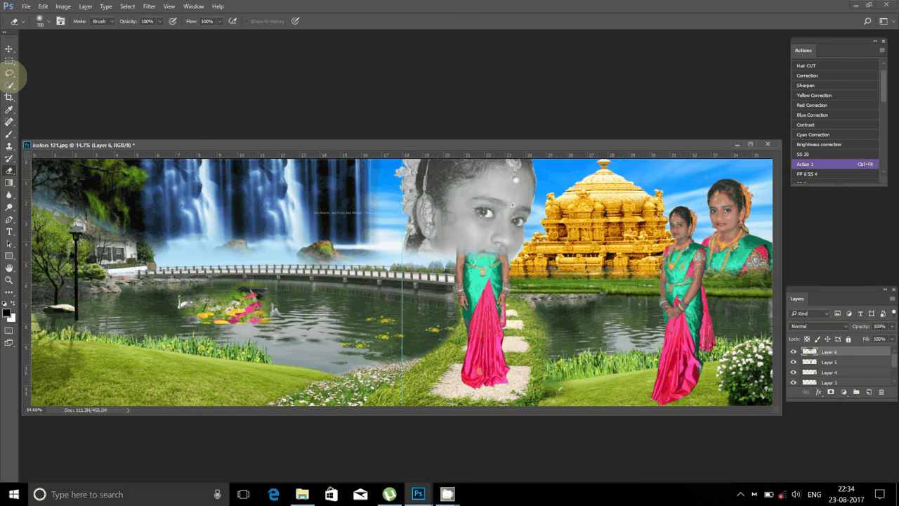
key(v)
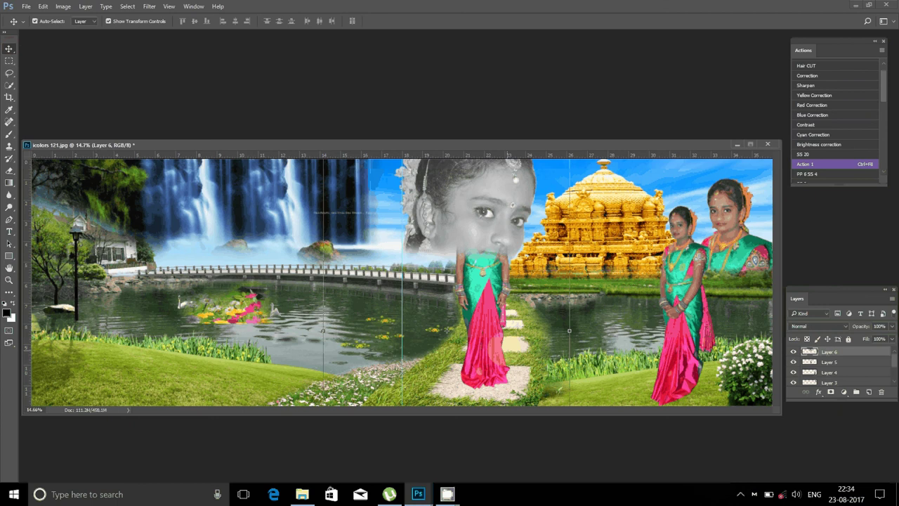
click(479, 368)
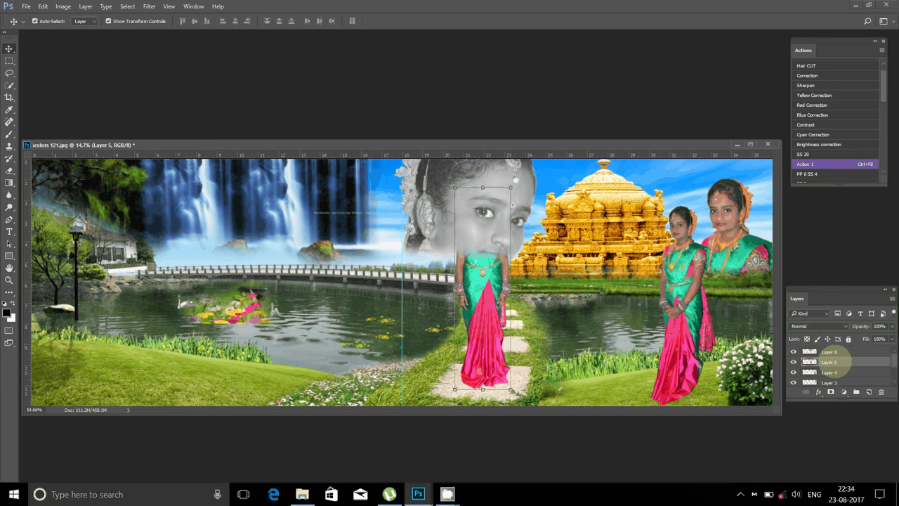
click(482, 324)
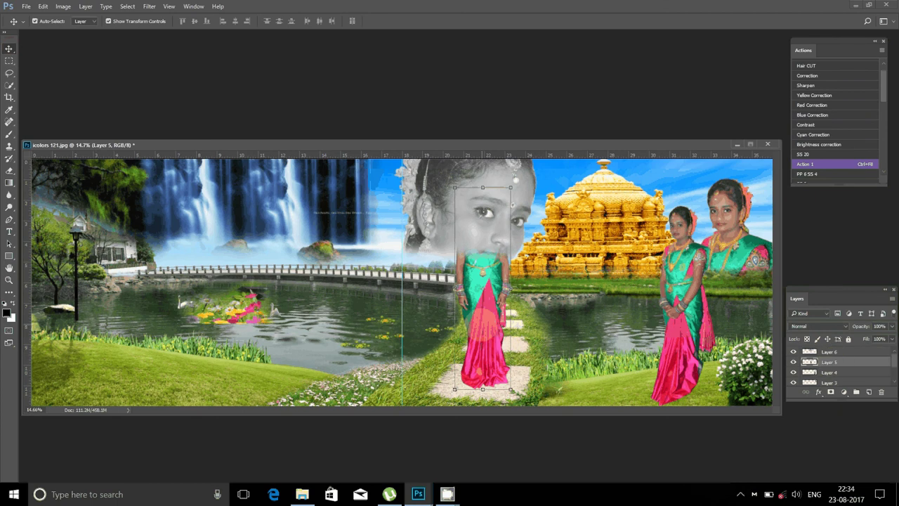
key(ctrl+bracketright)
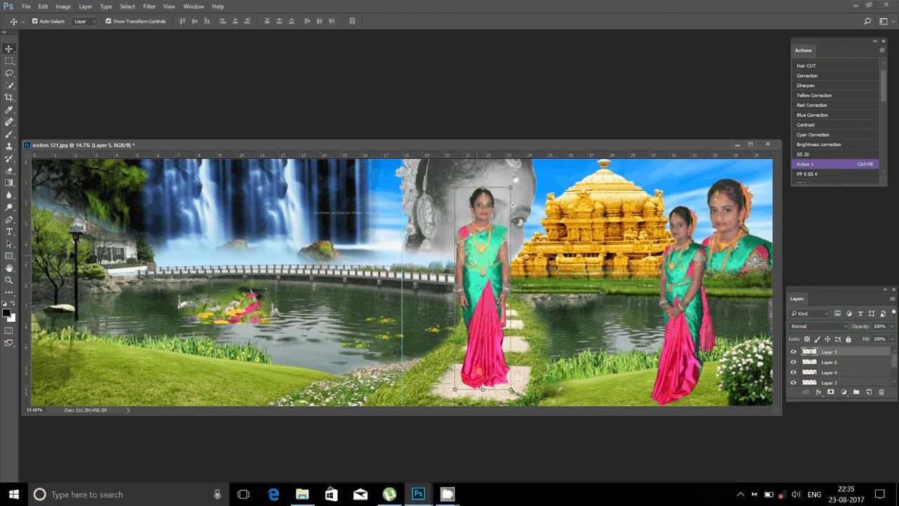
drag(482, 324, 458, 331)
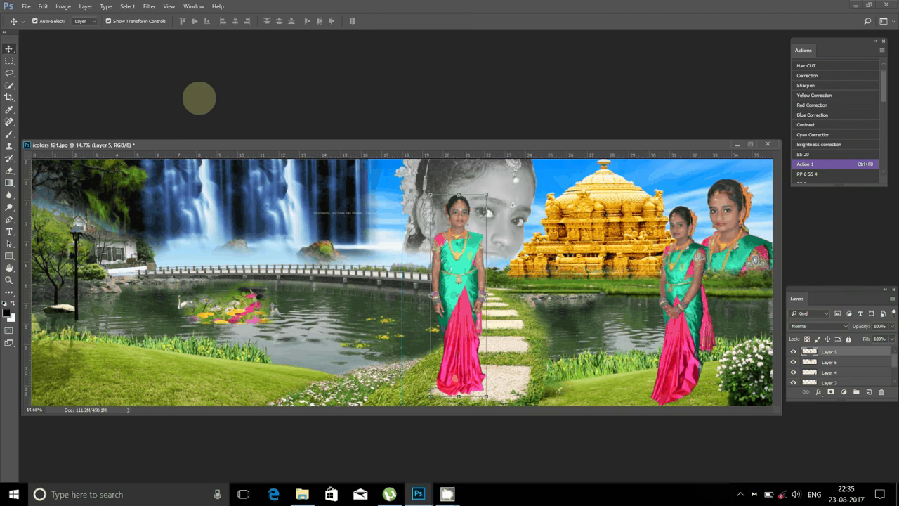
double_click(199, 98)
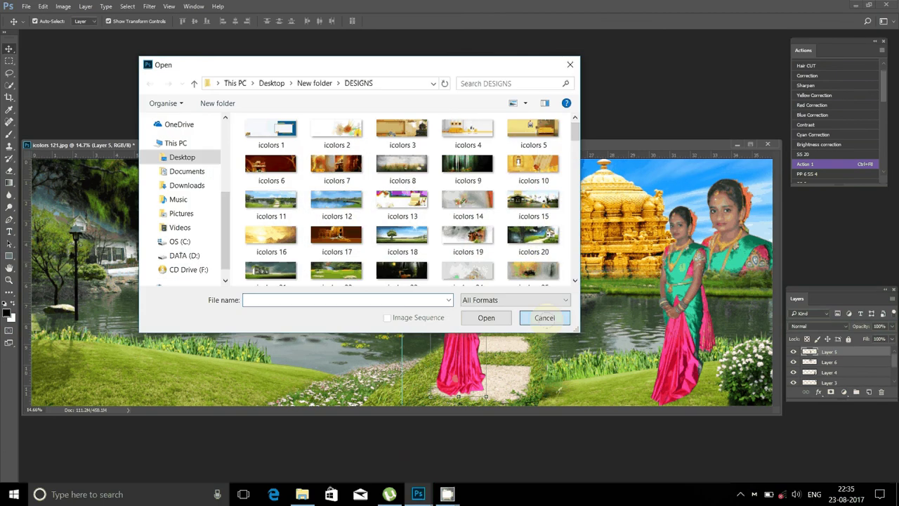
Drag the DSC_0024 portrait file from File Explorer into Photoshop, then close it
click(544, 317)
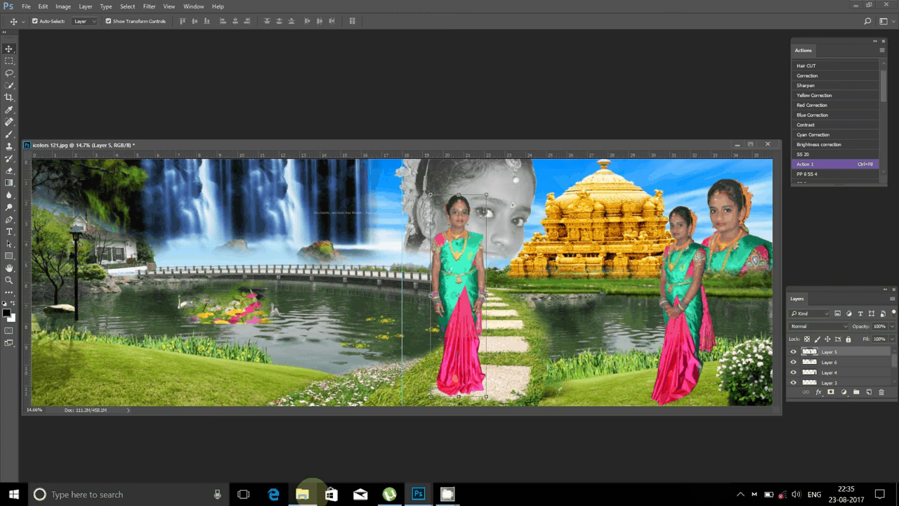
click(302, 493)
mouse_move(428, 262)
mouse_down()
mouse_move(267, 97)
mouse_move(417, 158)
mouse_move(295, 173)
mouse_up()
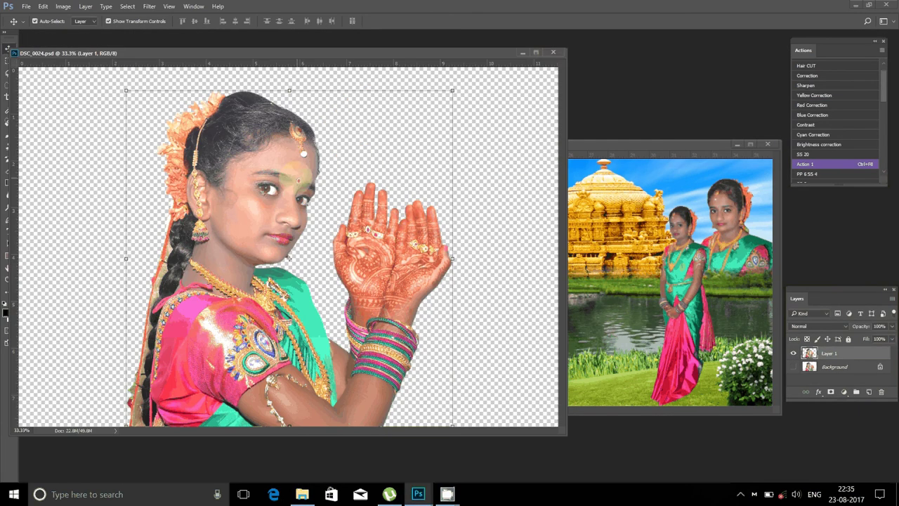
click(553, 52)
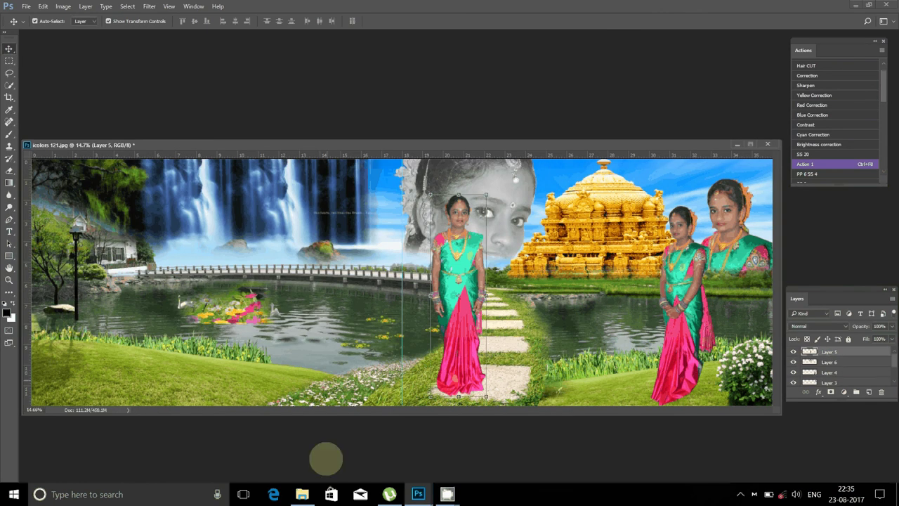
Bring in DSC_0018 and move its girl cut-out into the icolors 121 banner
click(302, 494)
mouse_move(429, 249)
mouse_down()
mouse_move(176, 79)
mouse_move(303, 88)
mouse_up()
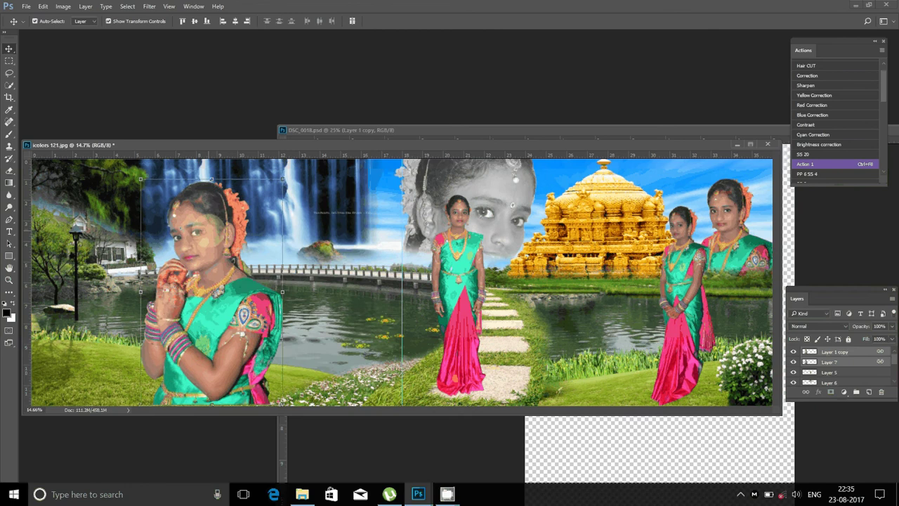
drag(205, 217, 327, 224)
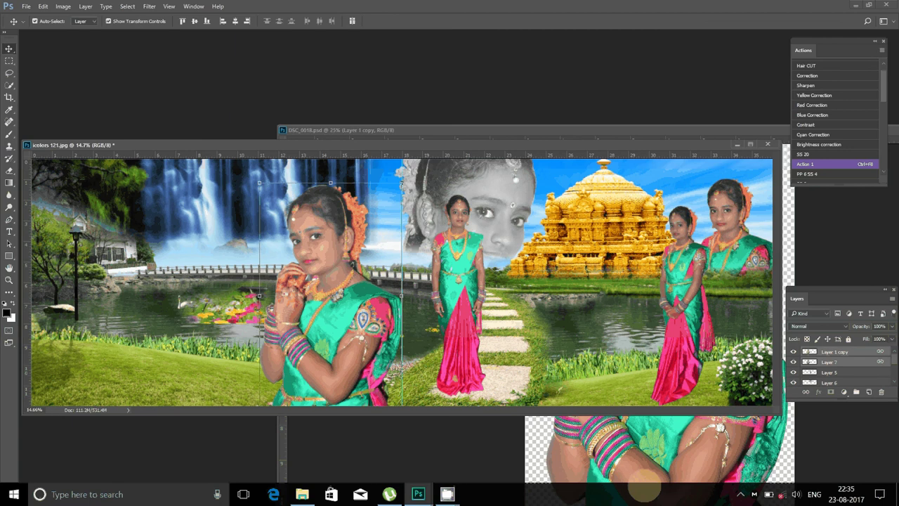
Move the DSC_0018 document out of the way and bring up the Open dialog
click(645, 485)
mouse_move(593, 179)
mouse_down()
mouse_move(558, 182)
mouse_move(622, 203)
mouse_up()
click(621, 202)
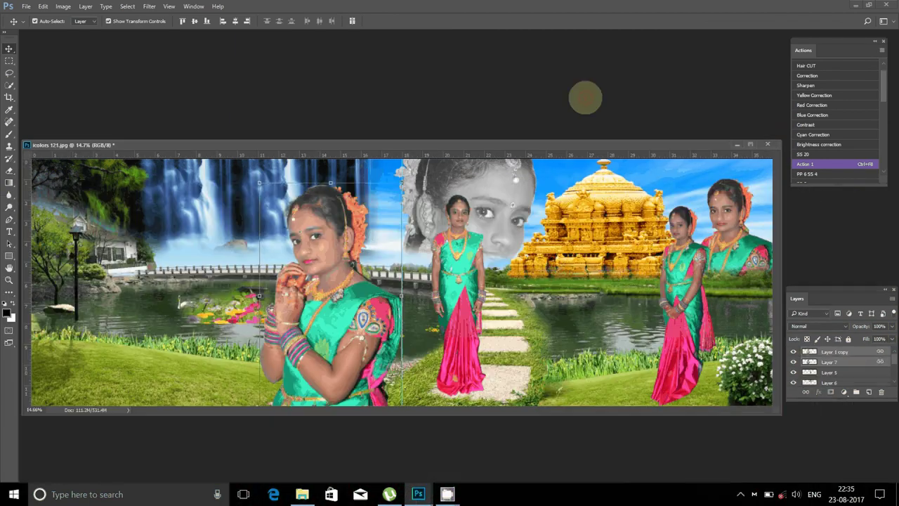
double_click(585, 97)
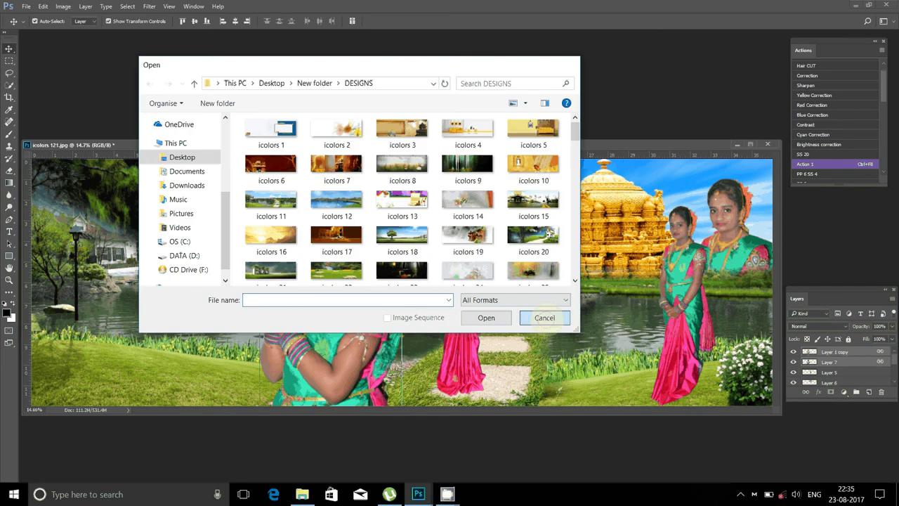
Drag the DSC_0016 portrait file from the portrait folder into Photoshop
click(545, 317)
click(302, 494)
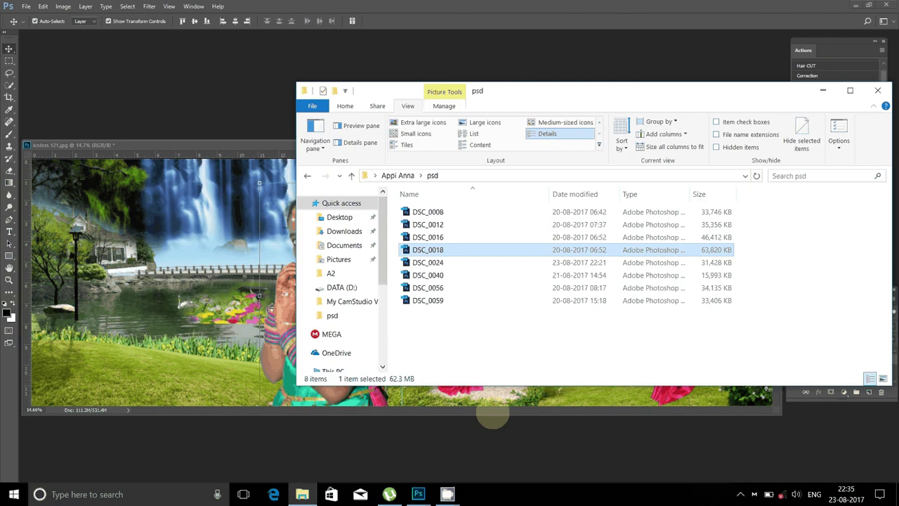
ctrl+click(450, 237)
shift+click(428, 212)
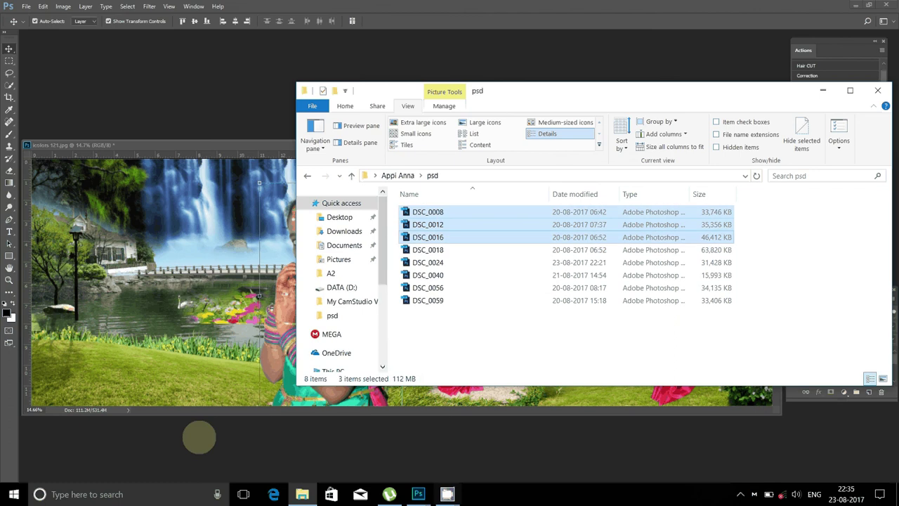
click(488, 323)
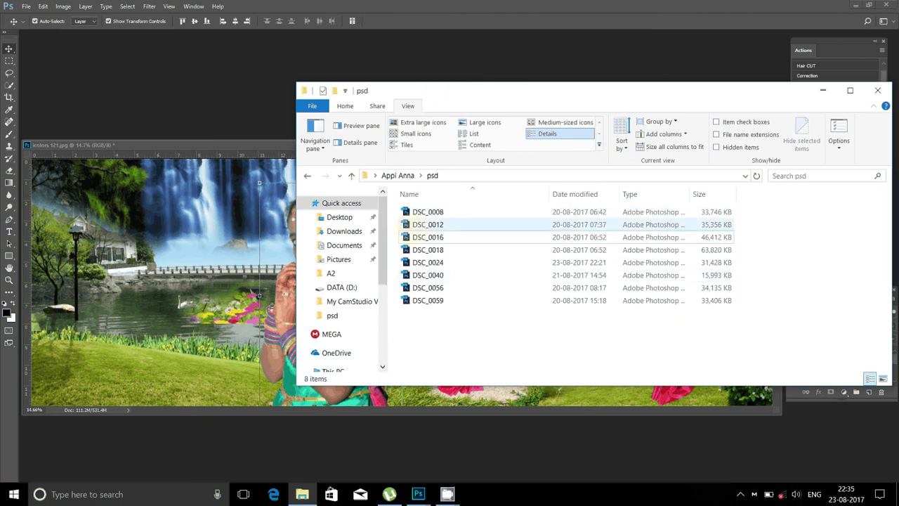
drag(427, 237, 135, 89)
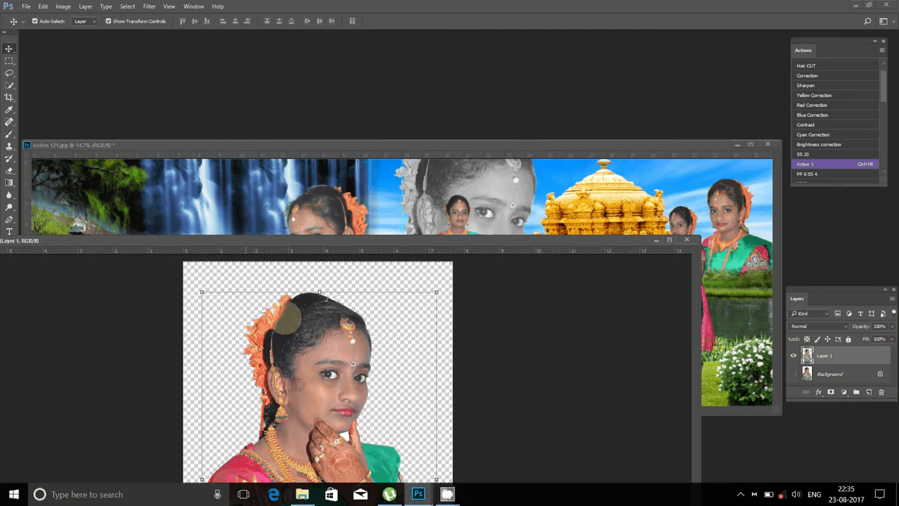
Move the hand-at-chin girl into the banner's left edge and minimize her source document
mouse_move(287, 319)
mouse_down()
mouse_move(133, 184)
mouse_move(118, 243)
mouse_up()
key(ctrl+t)
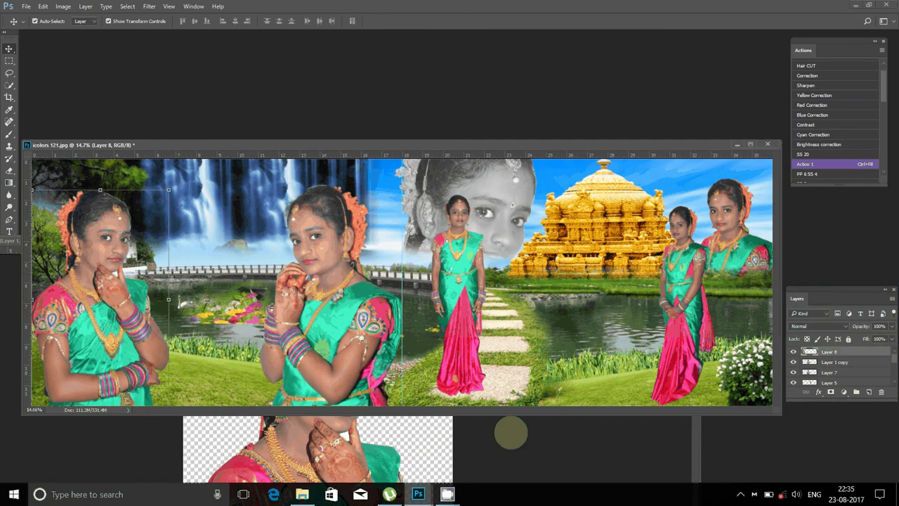
click(458, 316)
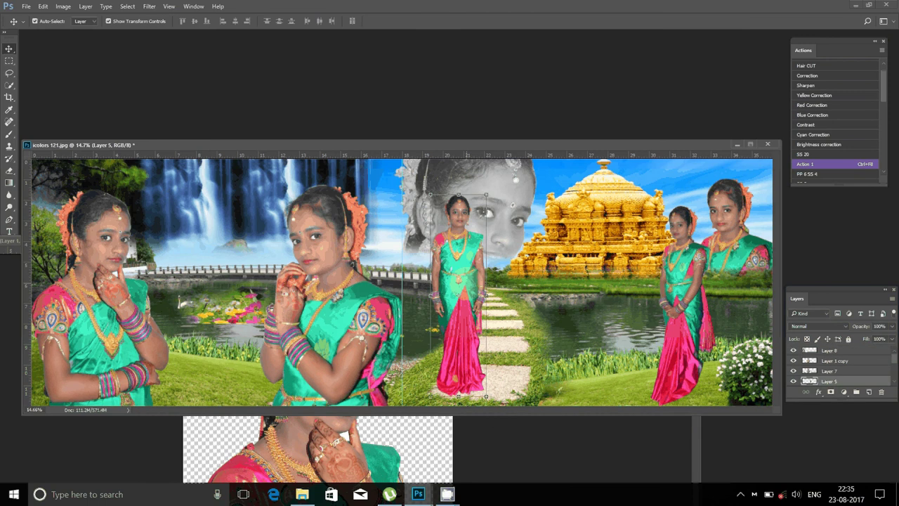
click(650, 442)
click(655, 240)
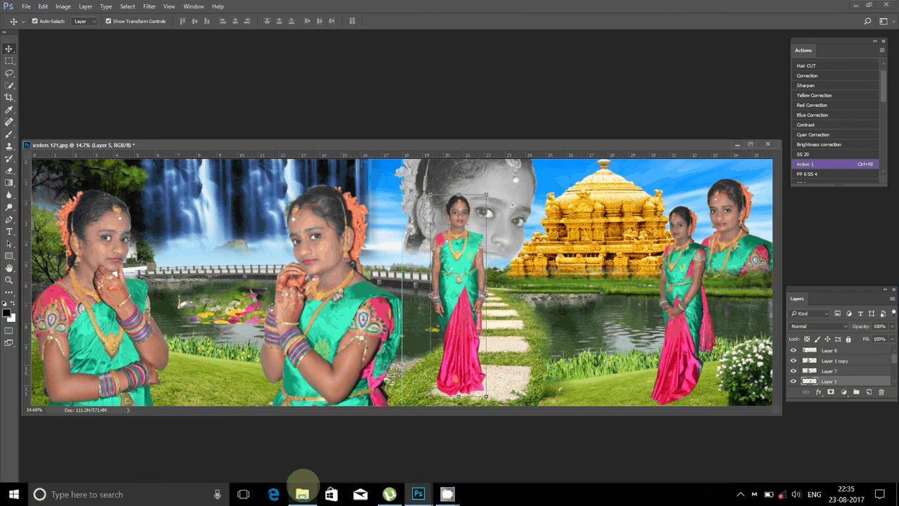
Position the small girl portrait over the waterfall and erase its hard edges
click(302, 493)
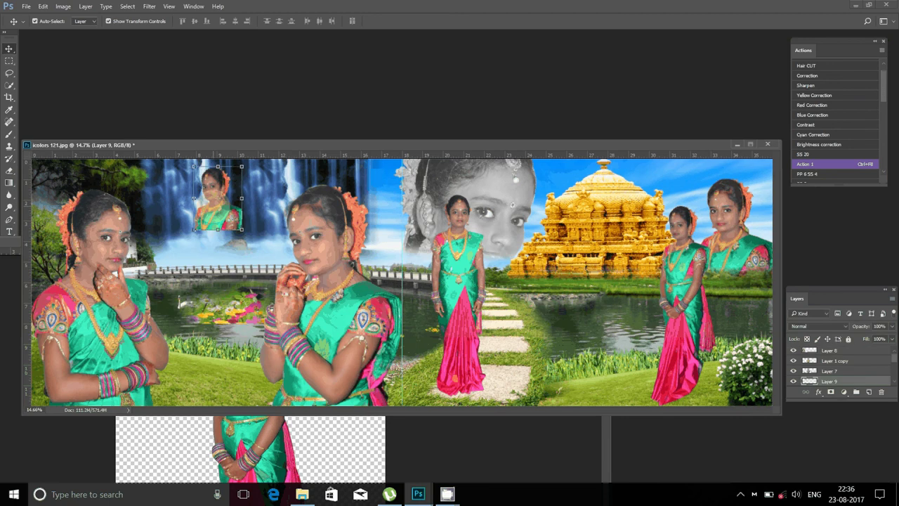
drag(218, 198, 207, 226)
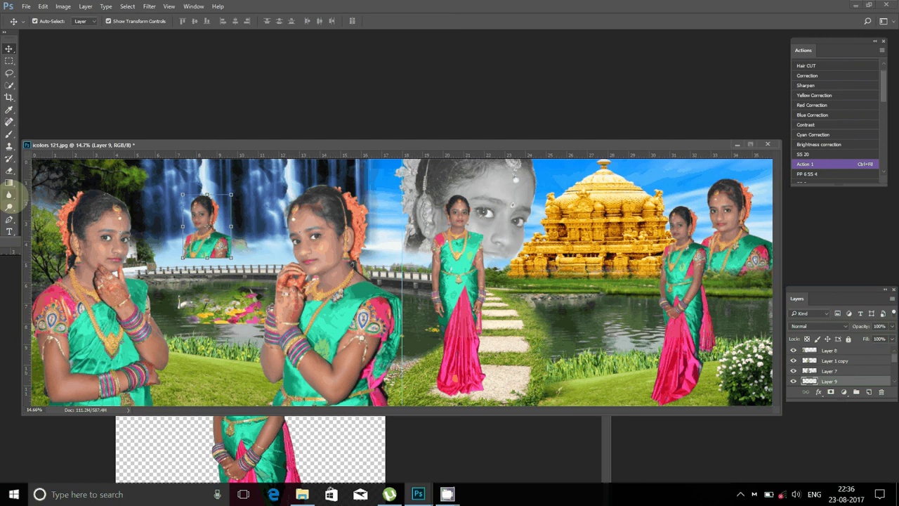
key(e)
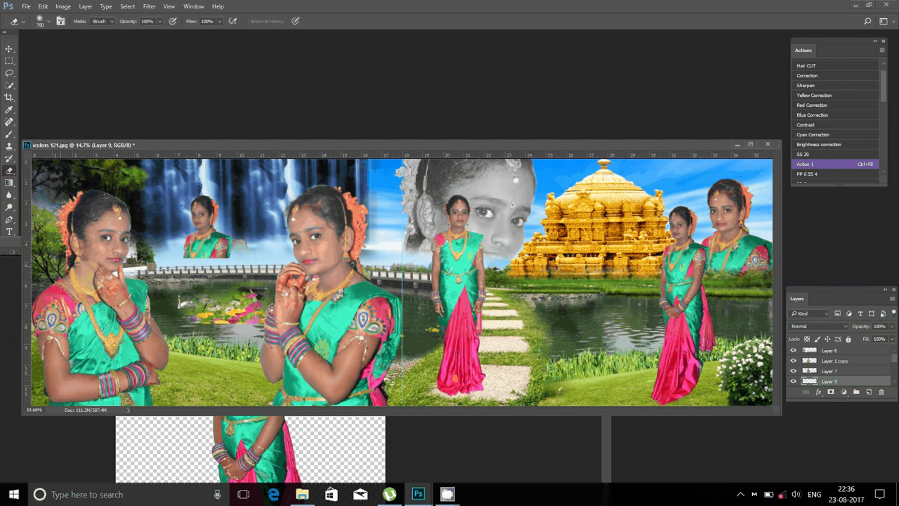
mouse_move(87, 278)
mouse_down()
mouse_move(166, 254)
mouse_move(196, 270)
mouse_up()
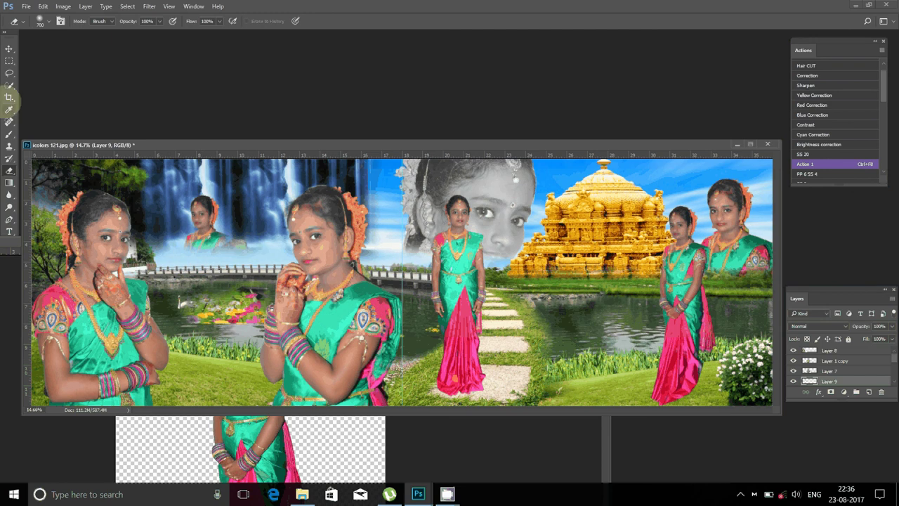
key(v)
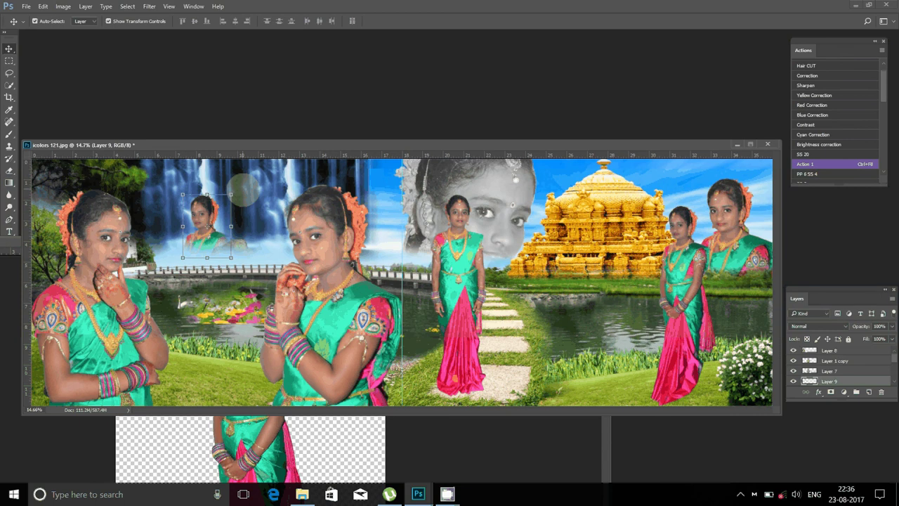
Enlarge the portrait to about 184% and add a grayscale 50%-opacity copy beside it
mouse_move(231, 195)
mouse_down()
mouse_move(252, 167)
mouse_move(231, 177)
mouse_up()
key(Return)
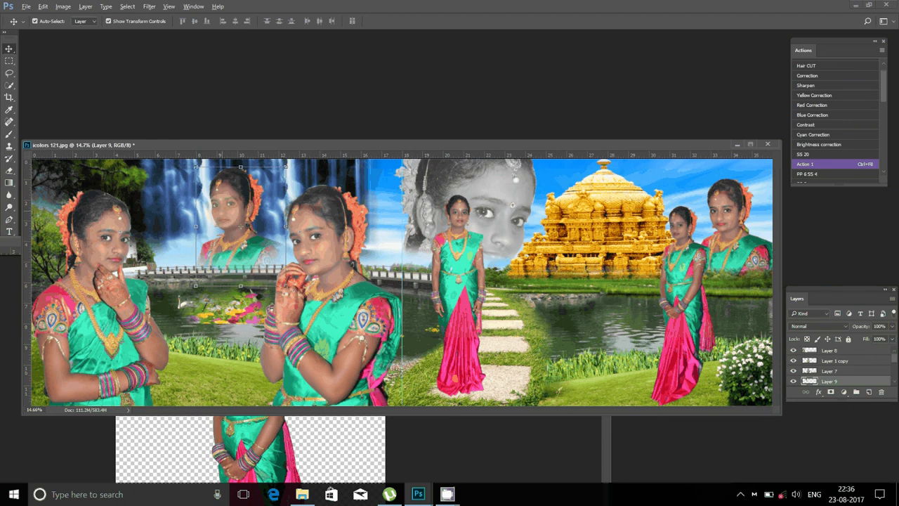
alt+drag(240, 226, 195, 254)
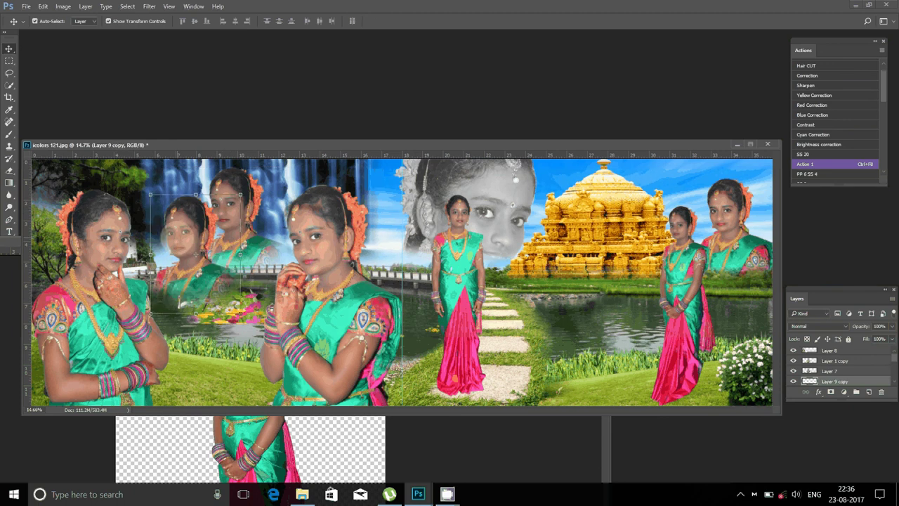
key(shift+Right)
key(shift+Right)
key(shift+Right)
key(ctrl+shift+u)
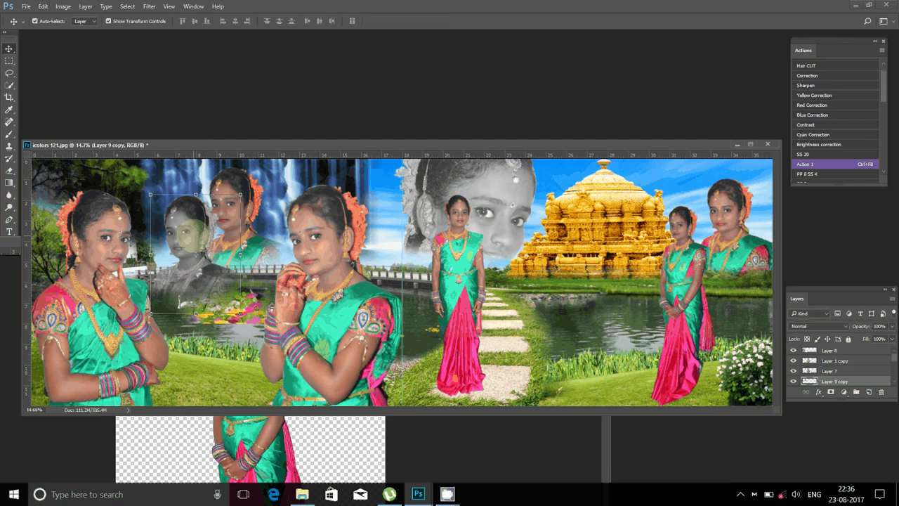
key(5)
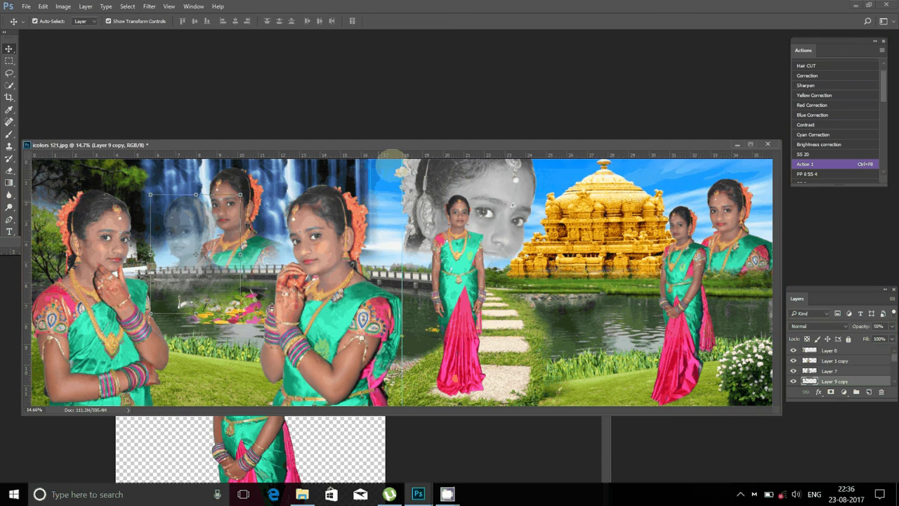
Flatten the banner with Layer > Flatten Image, then undo it with Alt+Z
click(84, 7)
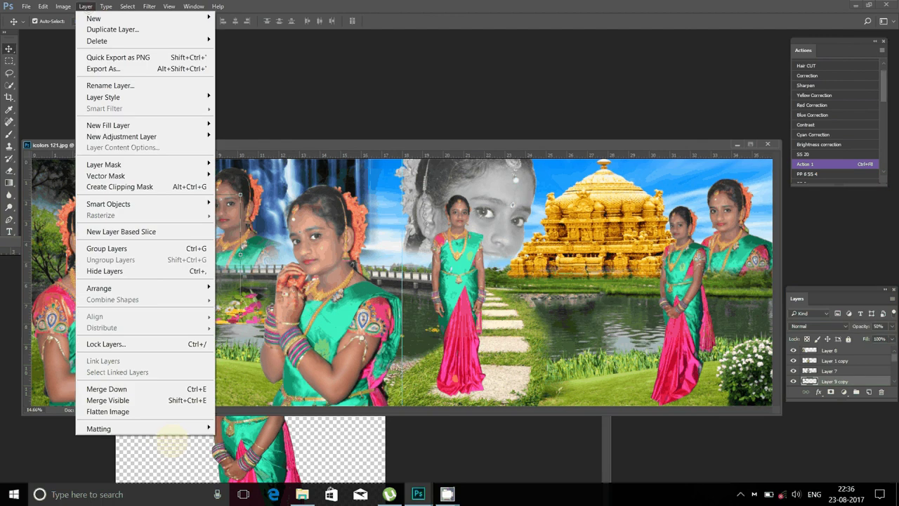
click(141, 411)
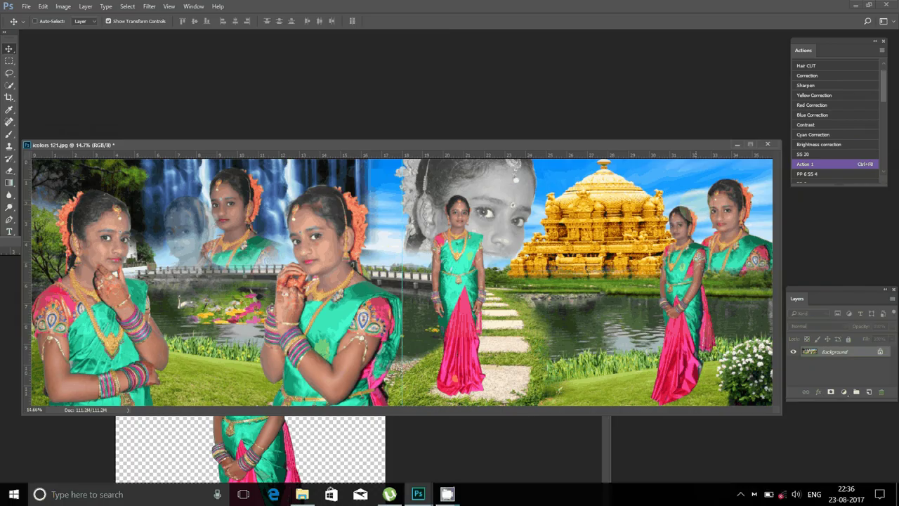
key(alt+z)
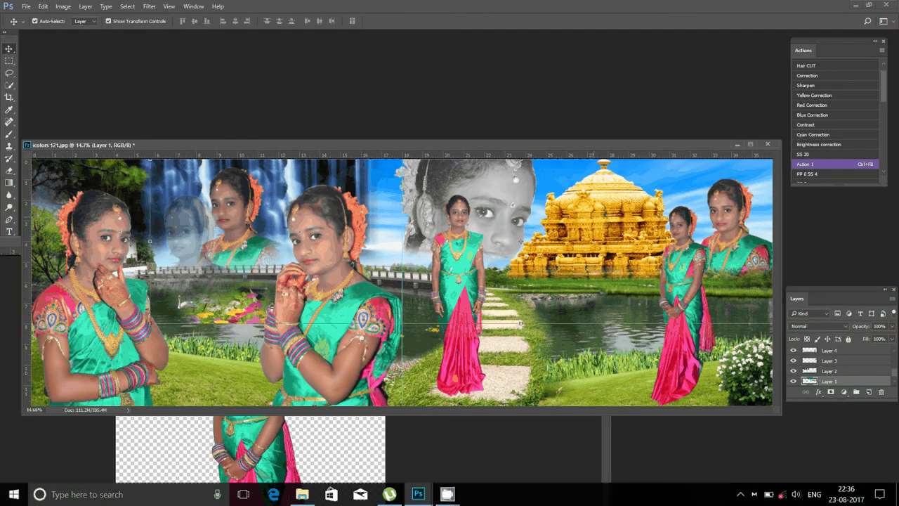
Make a 180°-rotated copy of the temple scene and align it beneath the temple as a reflection
drag(604, 205, 604, 215)
key(ctrl+t)
right_click(586, 169)
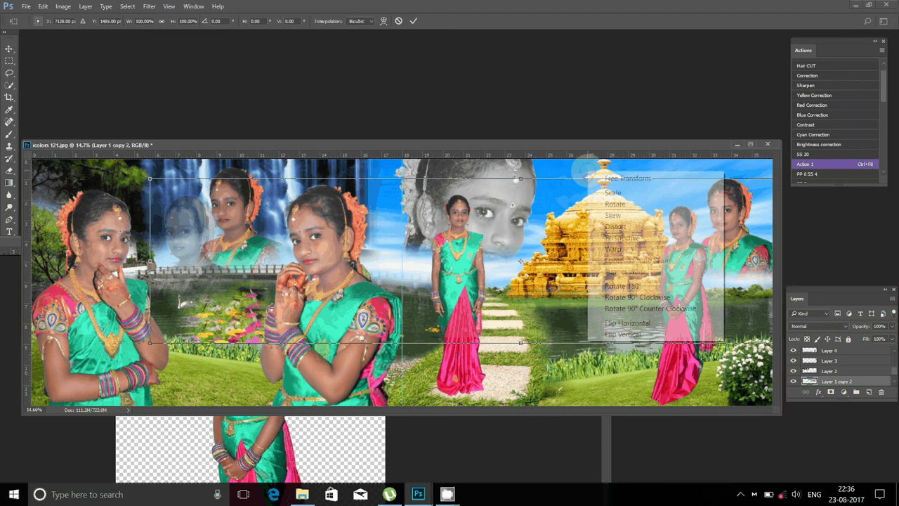
click(622, 286)
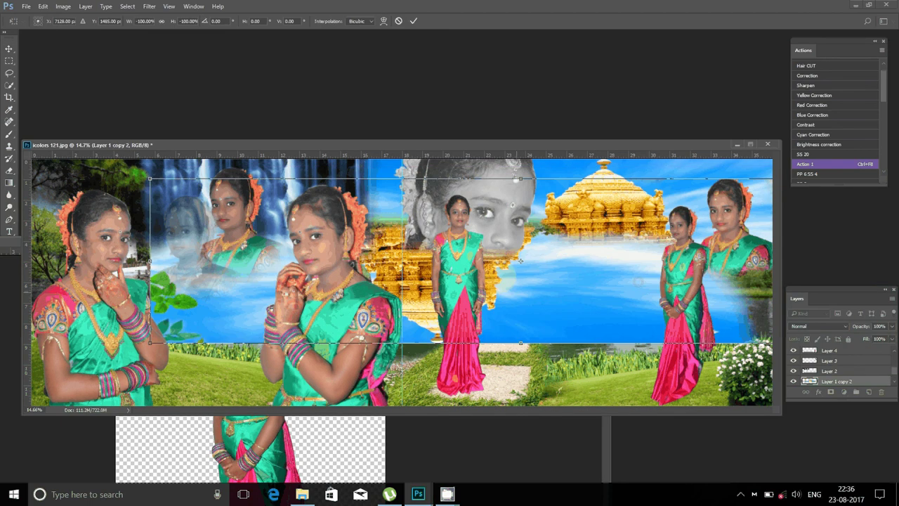
click(413, 20)
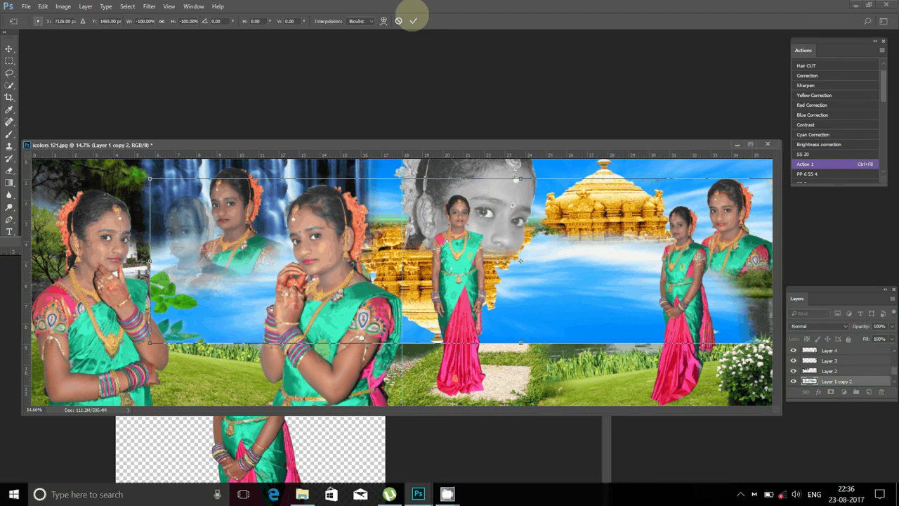
mouse_move(408, 240)
mouse_down()
mouse_move(469, 288)
mouse_move(560, 313)
mouse_up()
click(323, 255)
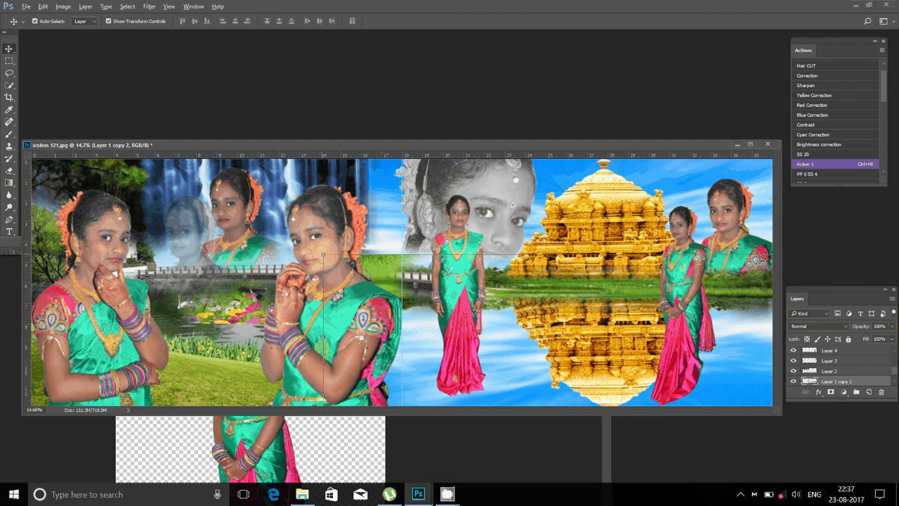
key(ctrl+t)
key(Return)
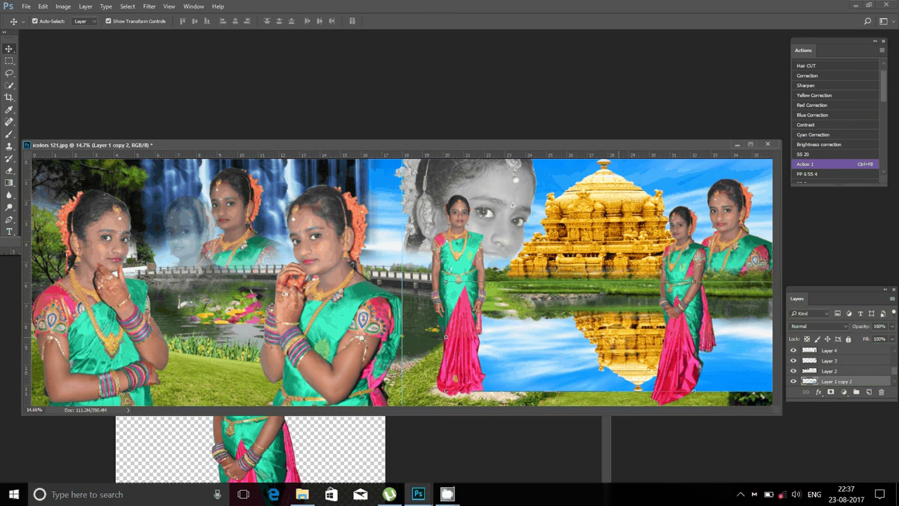
drag(604, 322, 588, 306)
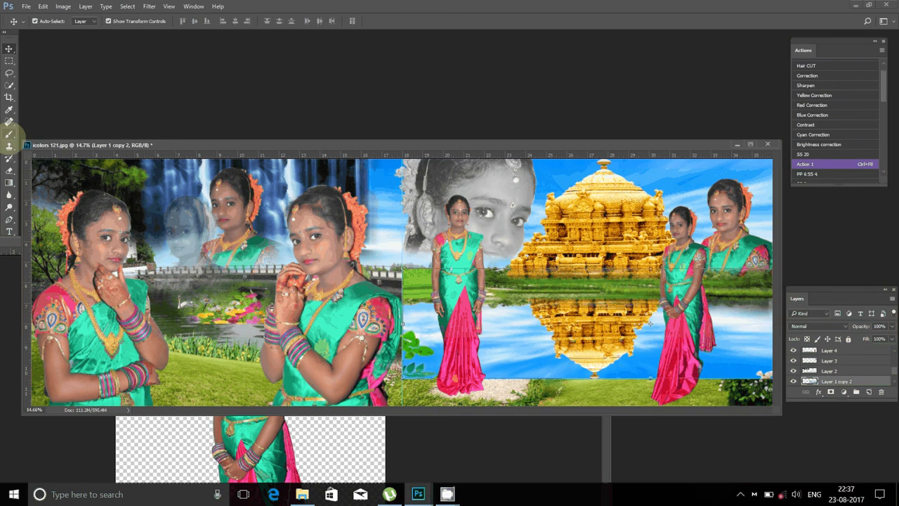
Erase the reflection's edges to reveal the bridge, pond, stone path, flowers and grass
click(9, 122)
click(14, 156)
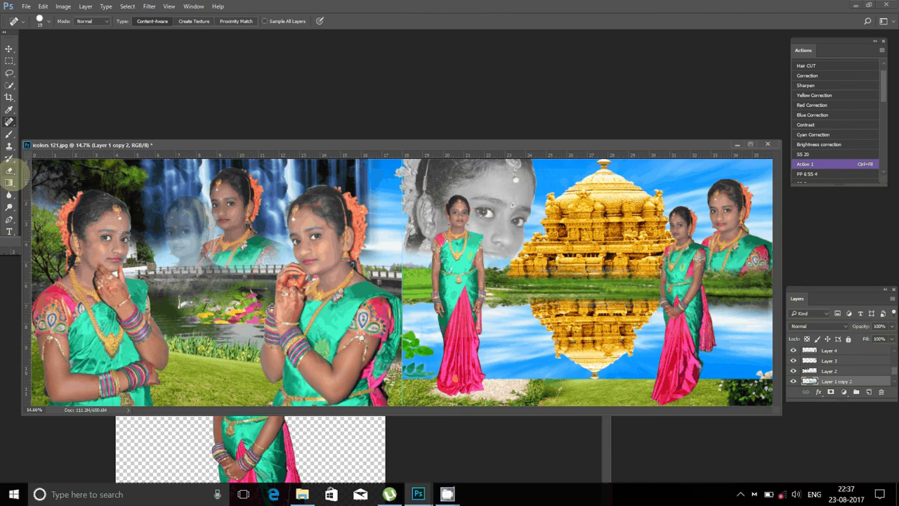
click(9, 170)
drag(409, 298, 410, 344)
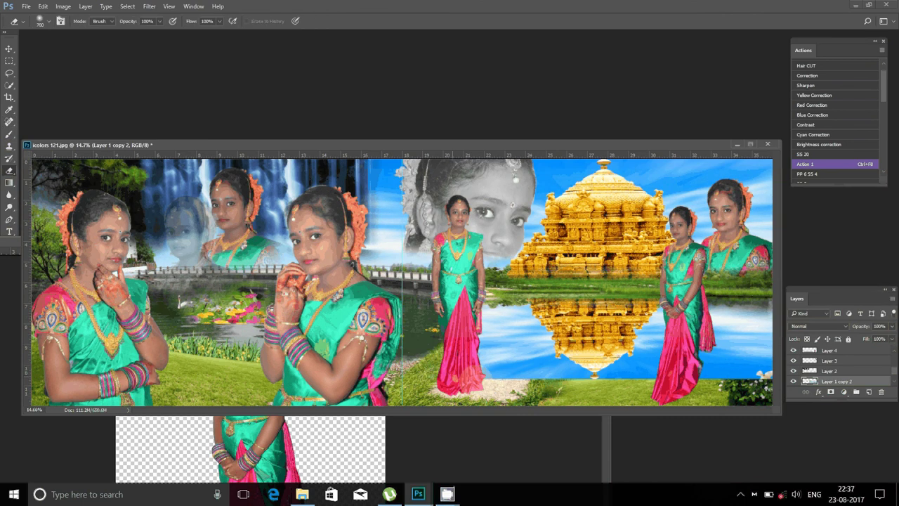
drag(513, 355, 558, 354)
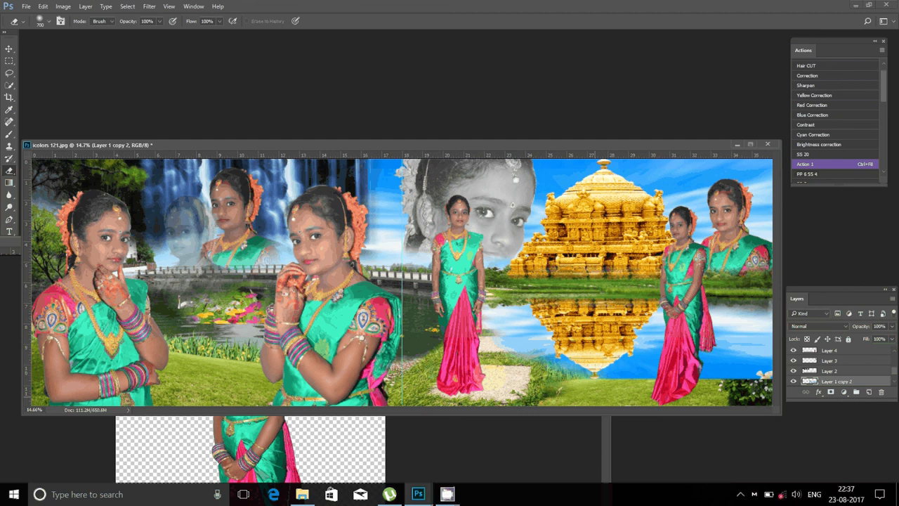
drag(675, 361, 737, 362)
drag(748, 326, 778, 398)
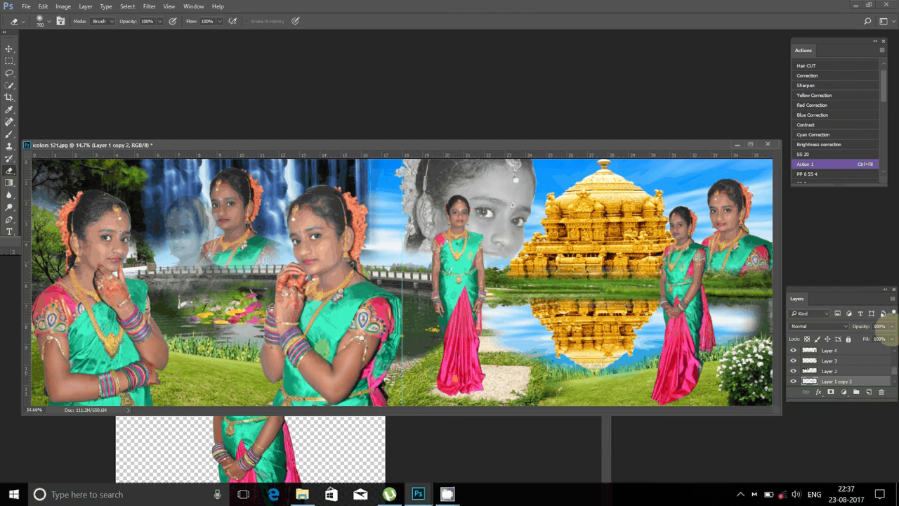
Fade the reflection layer to 43% opacity and clear it off the stone path
drag(883, 329, 866, 343)
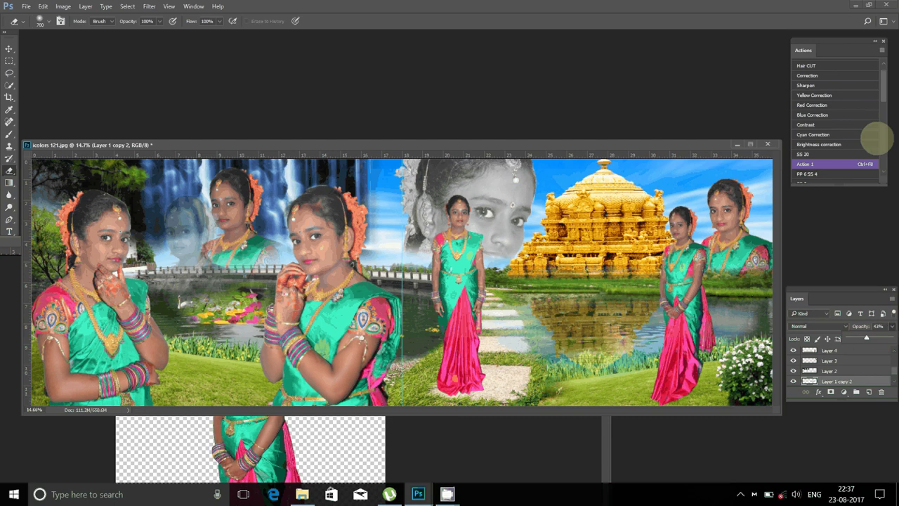
click(877, 139)
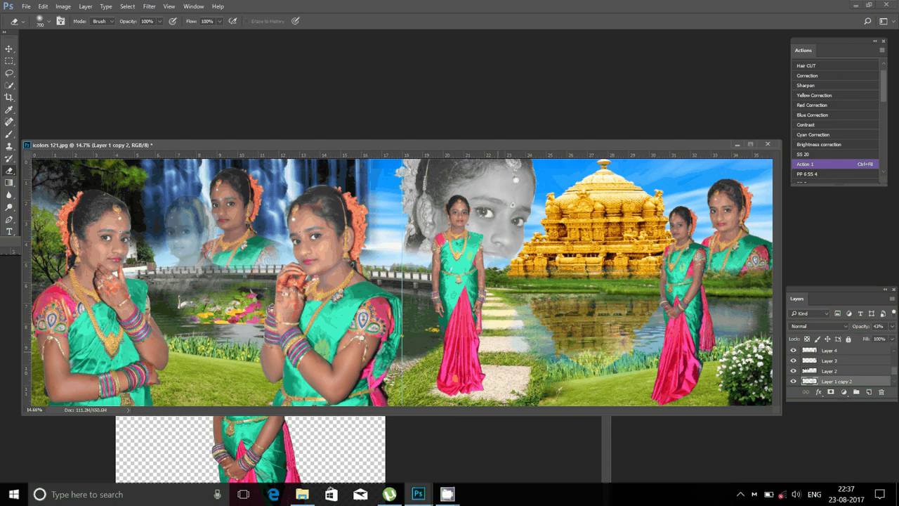
click(519, 323)
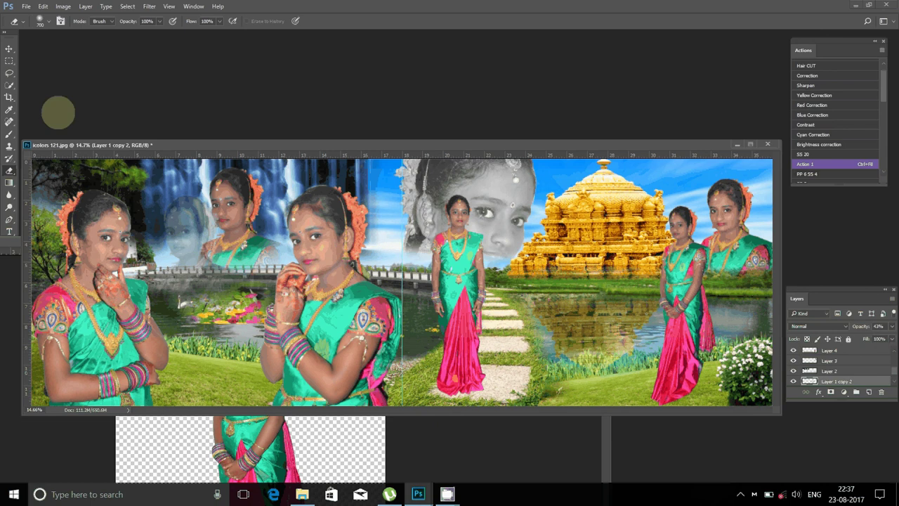
key(v)
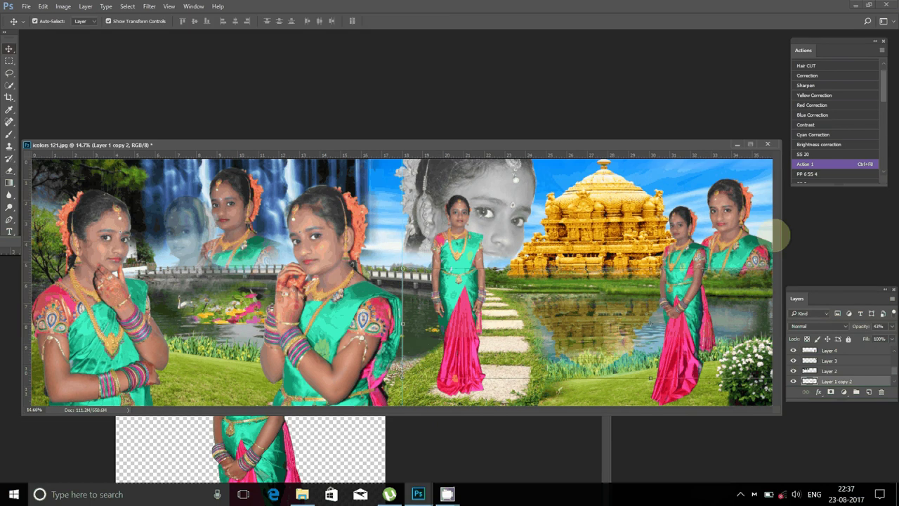
click(762, 242)
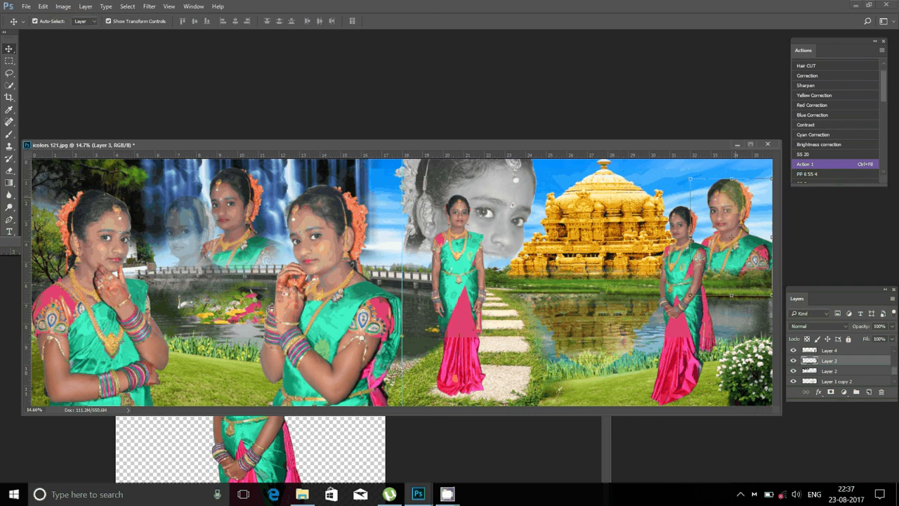
Duplicate the top-right girl and flip the copy vertically beneath her
drag(731, 190, 732, 181)
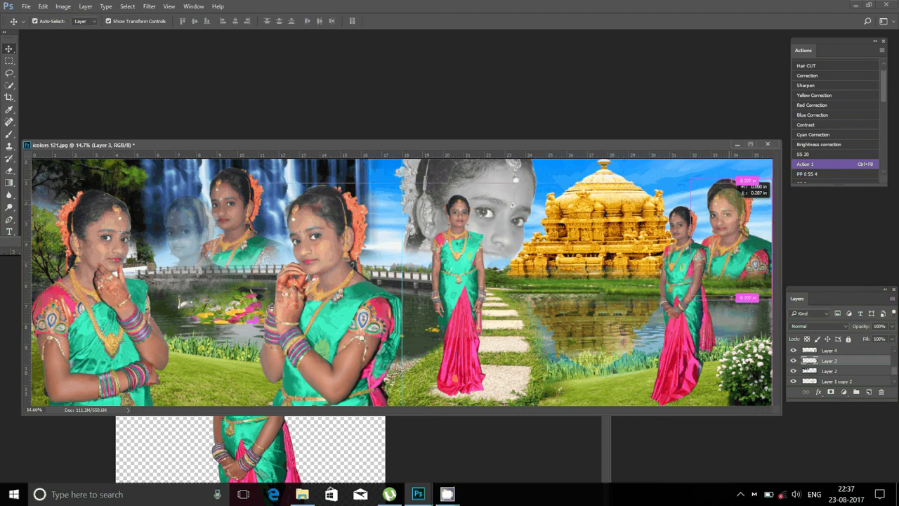
key(ctrl+t)
right_click(729, 174)
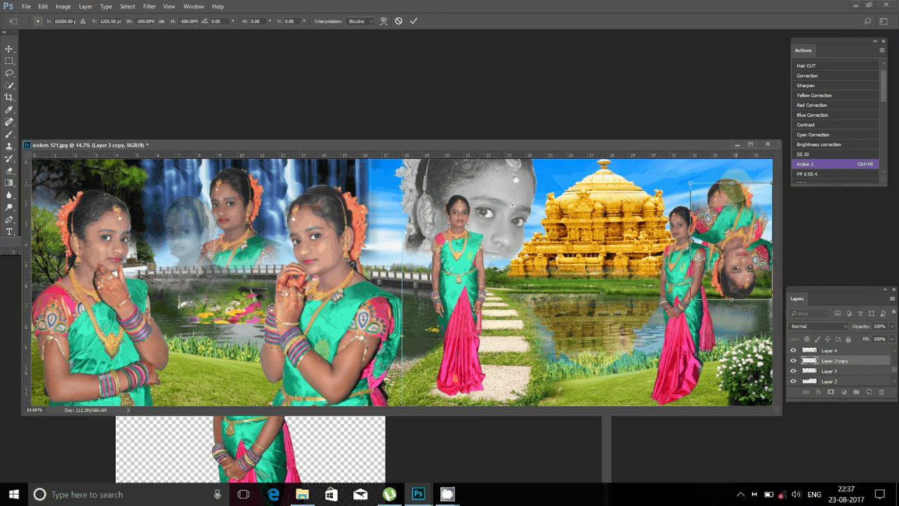
key(Return)
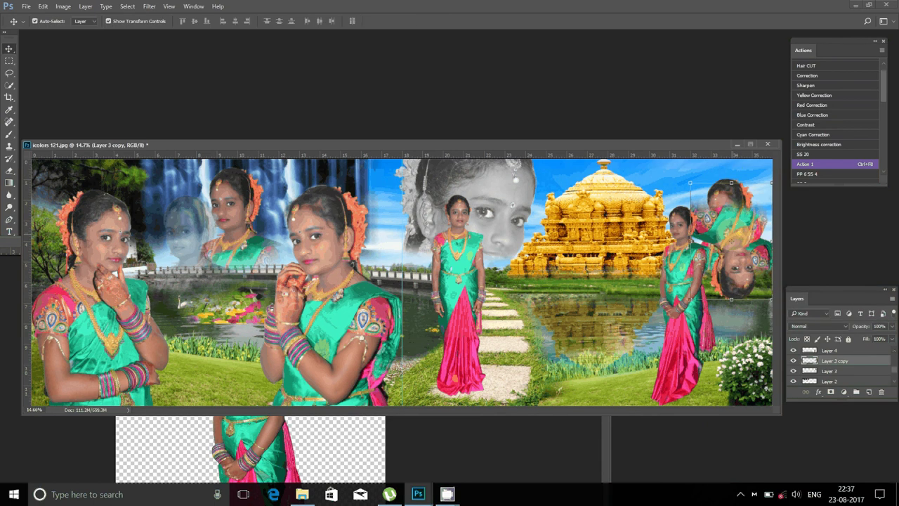
drag(730, 182, 730, 230)
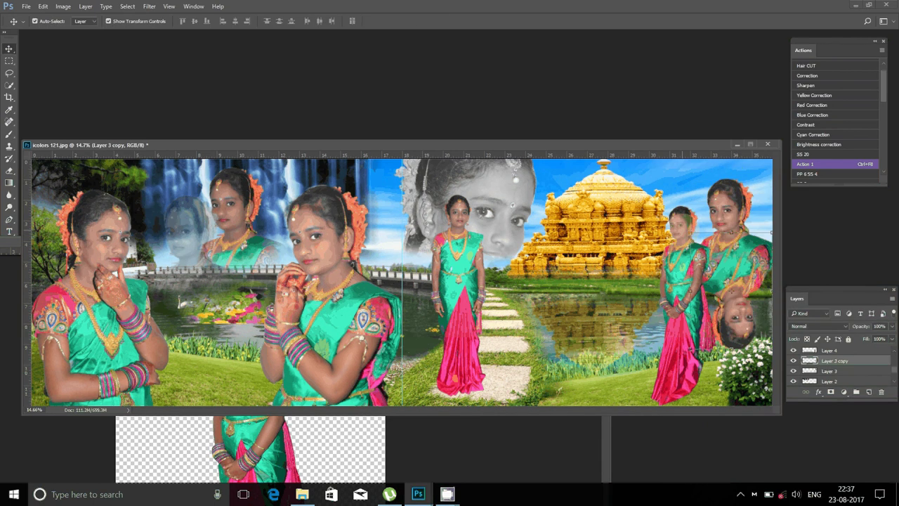
key(ctrl+t)
right_click(672, 209)
click(709, 370)
key(Return)
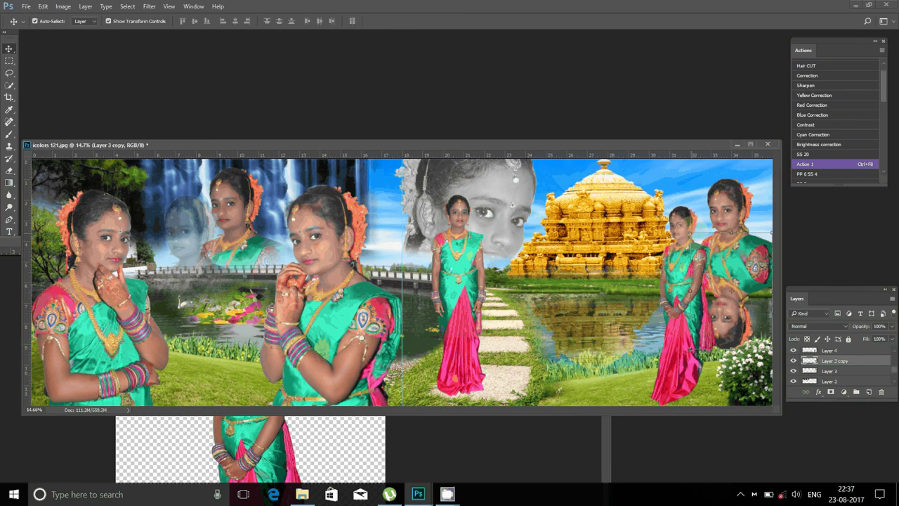
Shrink the reflection to about 2.2 × 3.1 in, settle it on the lake, set 50% opacity
key(ctrl+t)
drag(771, 231, 753, 258)
key(Return)
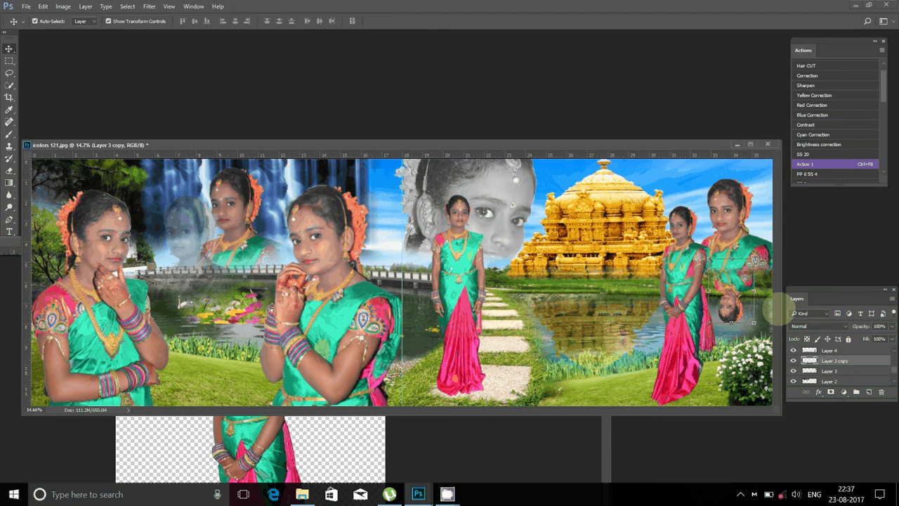
drag(779, 311, 780, 329)
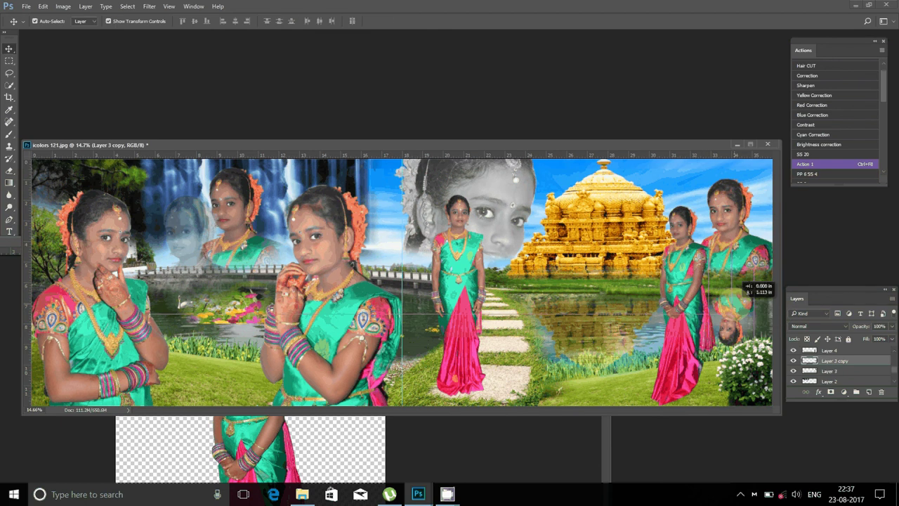
drag(743, 291, 743, 293)
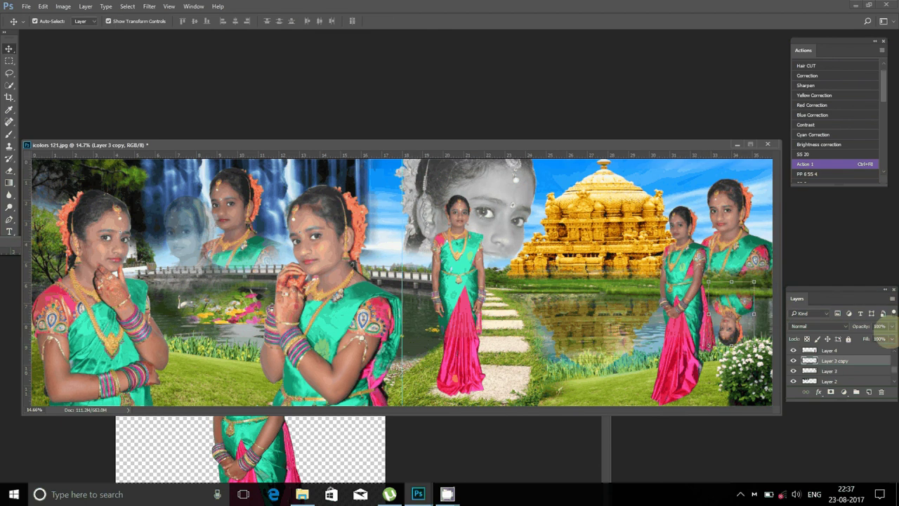
drag(869, 327, 865, 326)
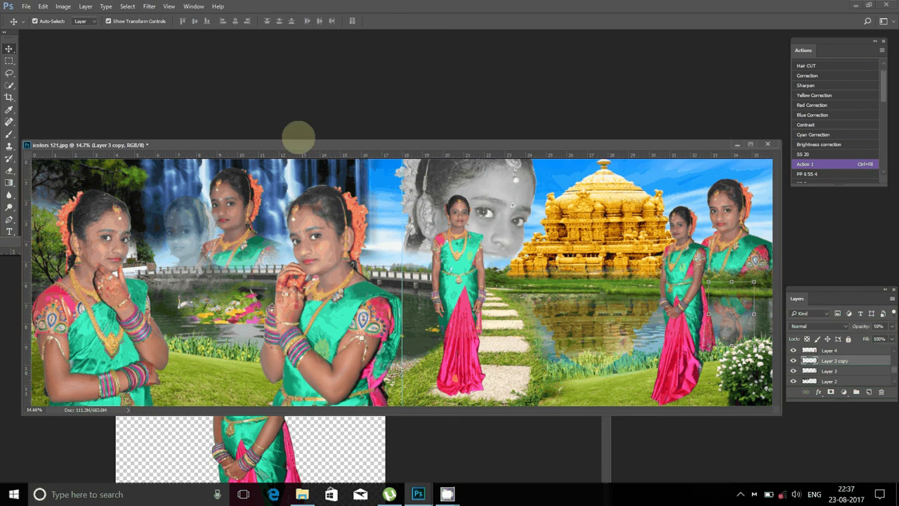
click(85, 6)
Flatten the banner into a single Background layer
click(108, 411)
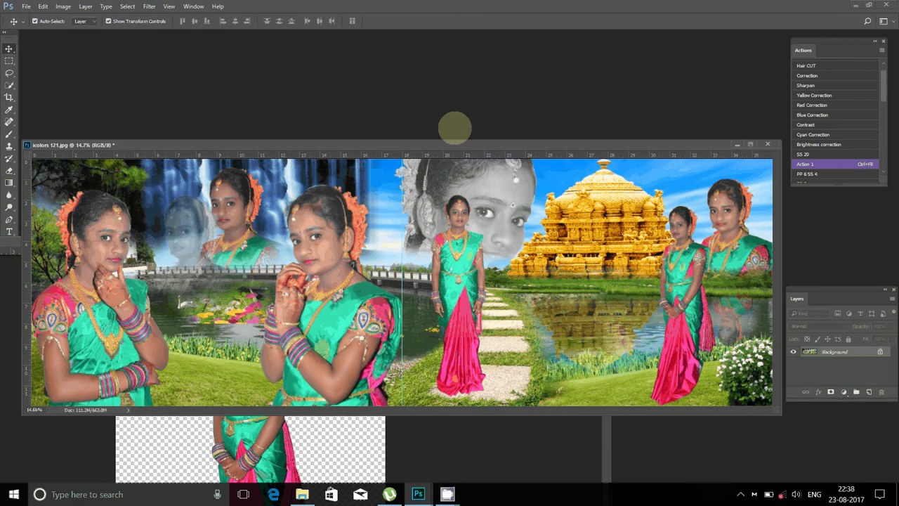
drag(455, 145, 467, 122)
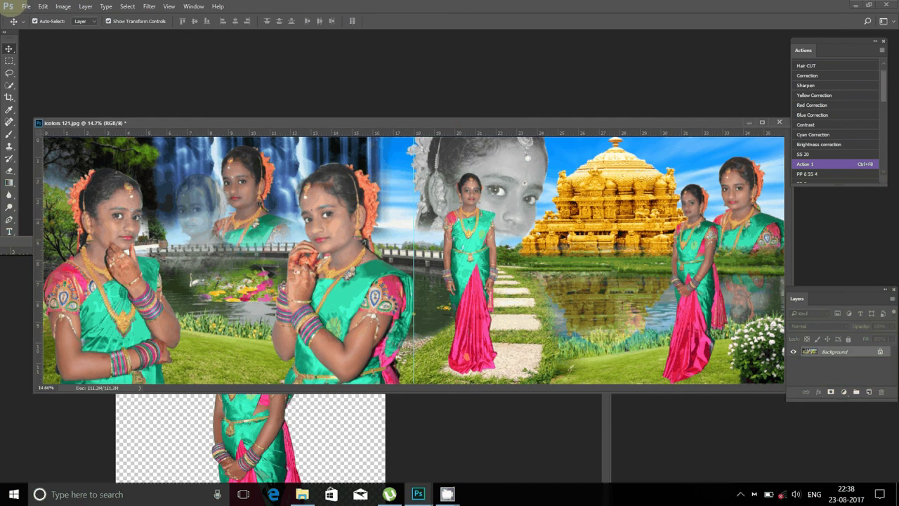
click(26, 7)
click(79, 135)
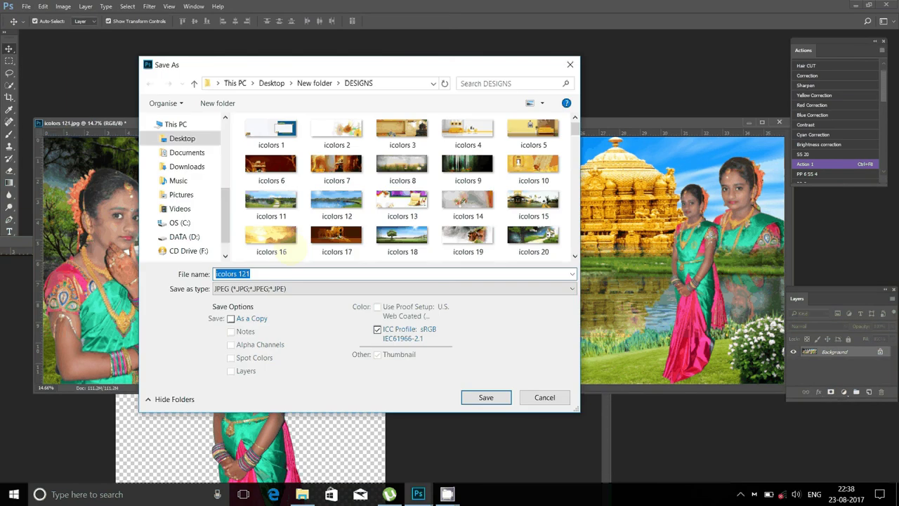
Save the banner as 021.jpg in D:\A2 at JPEG quality 10
click(186, 237)
click(271, 181)
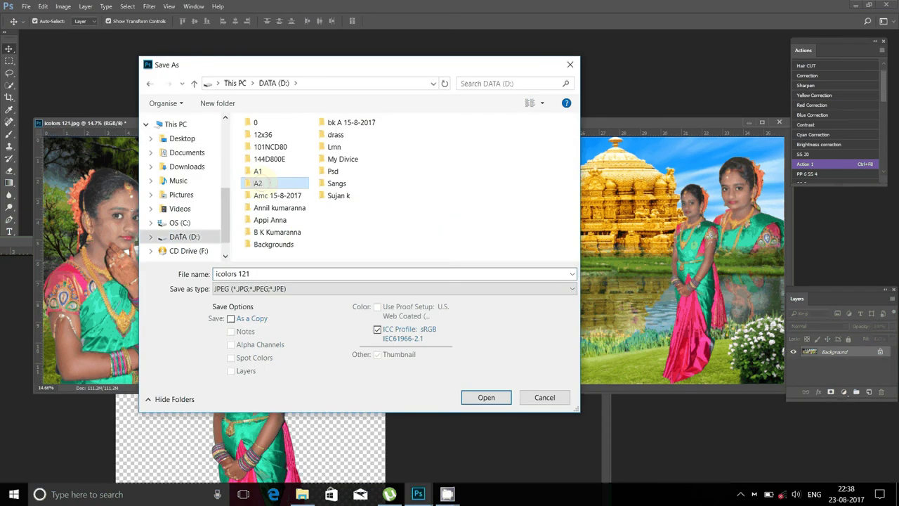
click(486, 398)
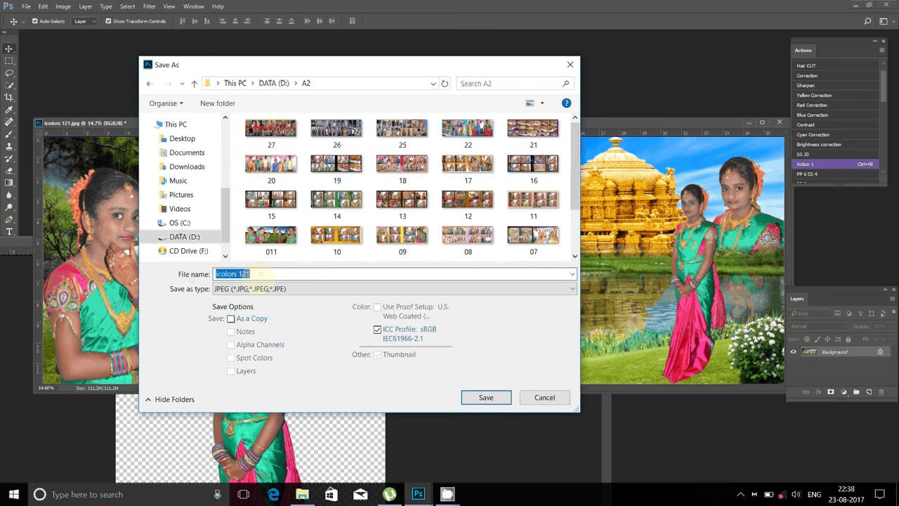
text(02)
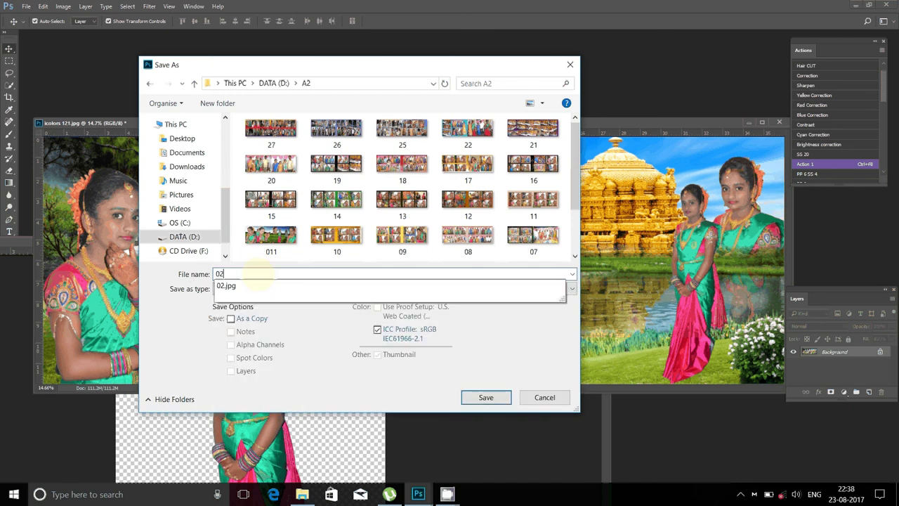
text(1)
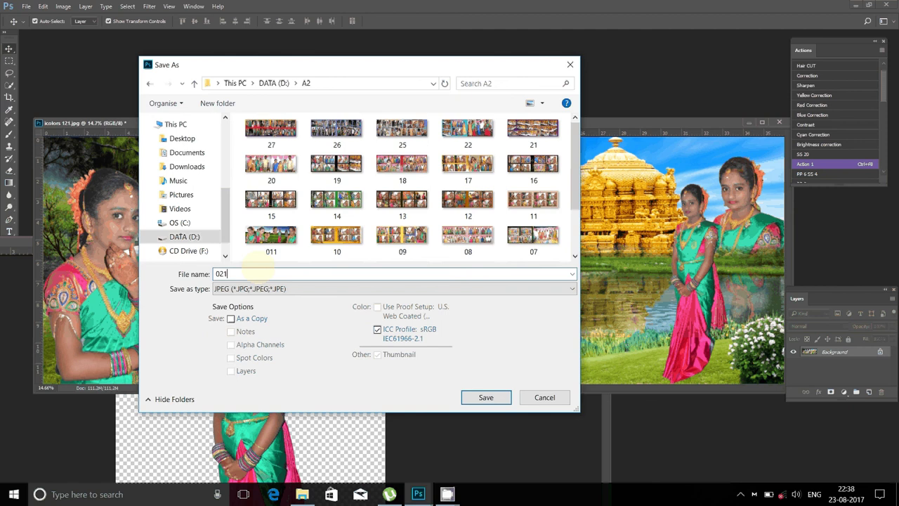
click(472, 400)
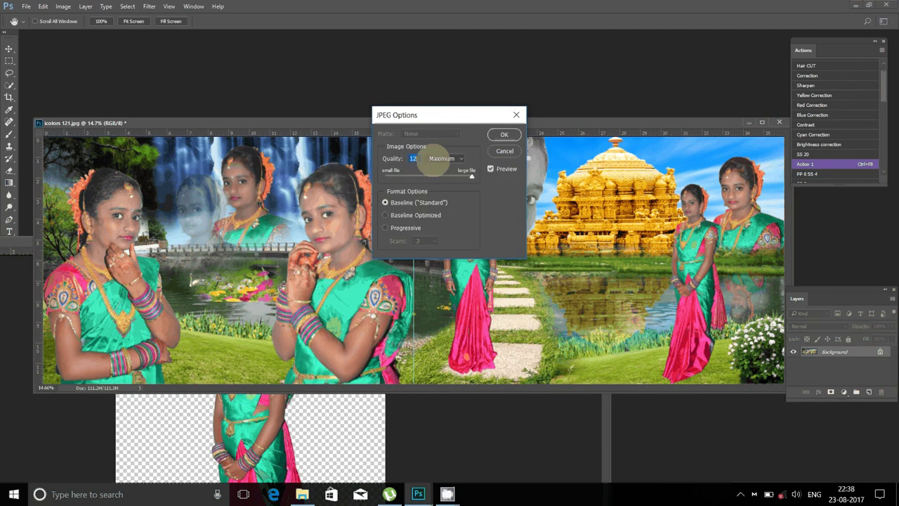
text(10)
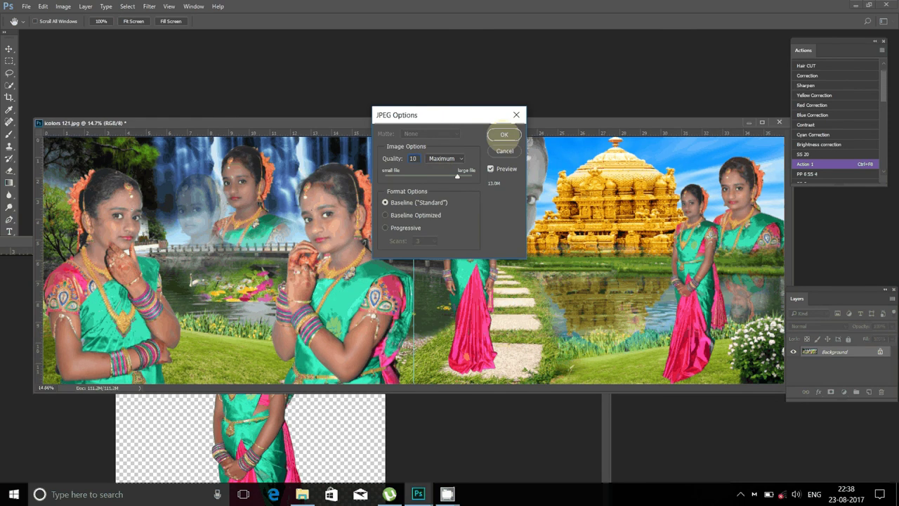
click(503, 134)
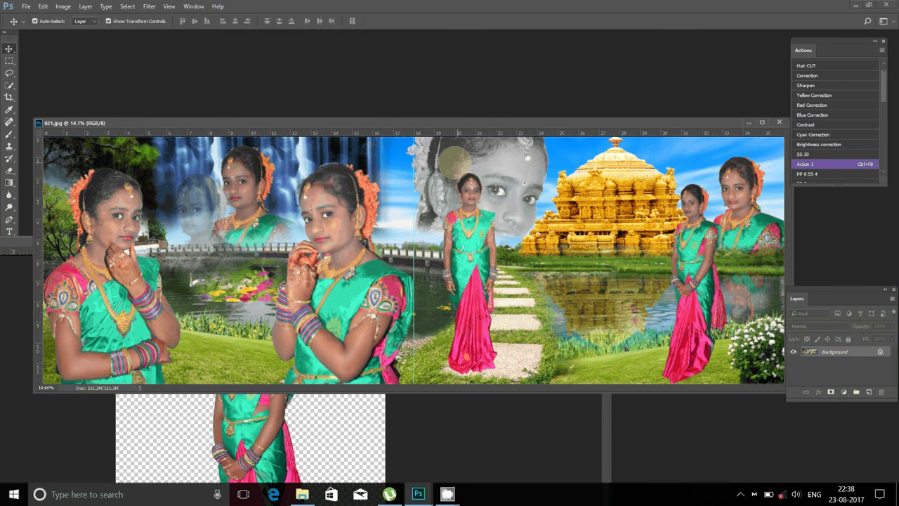
key(ctrl+o)
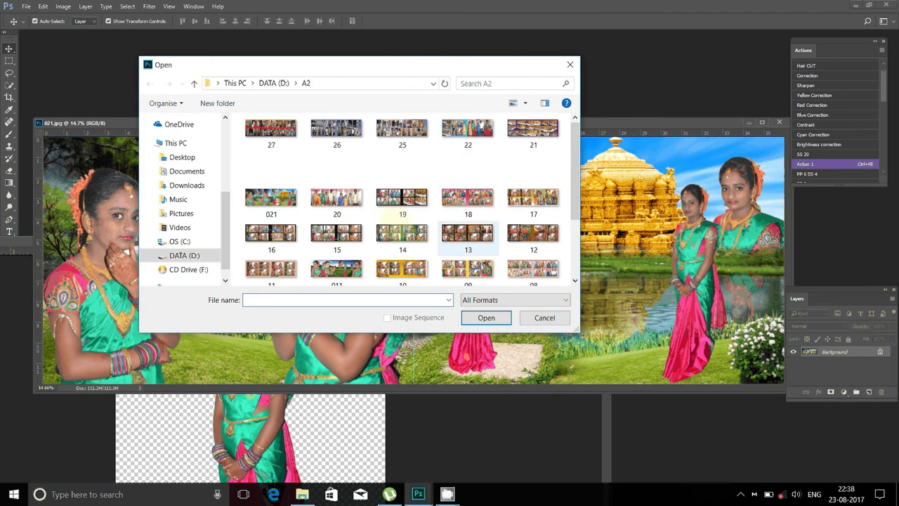
click(271, 197)
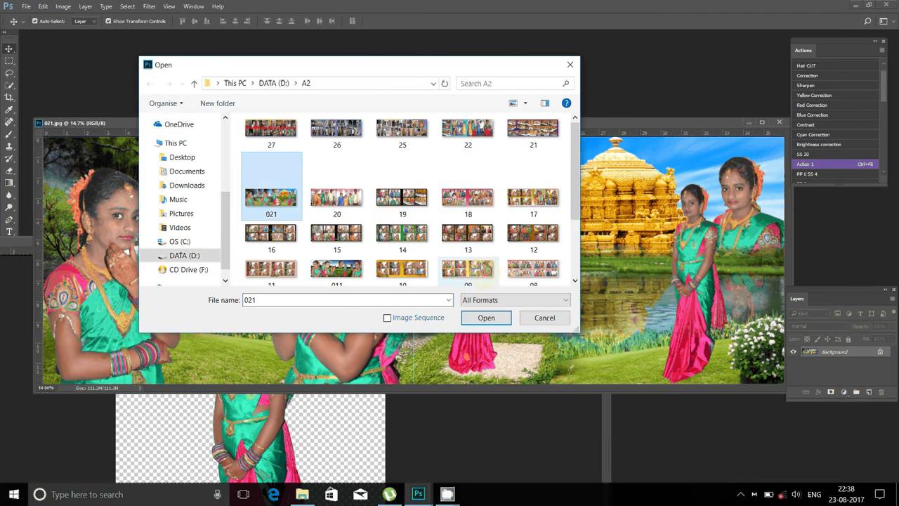
click(545, 317)
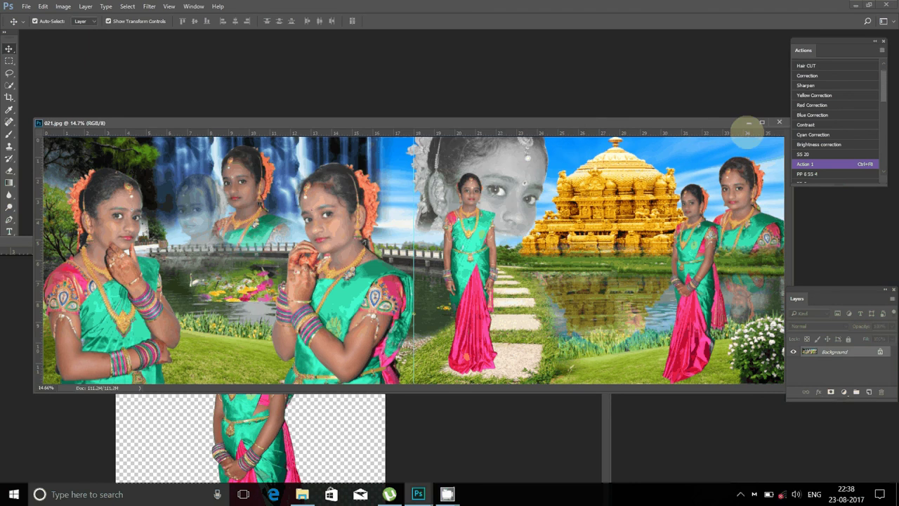
drag(747, 130, 673, 128)
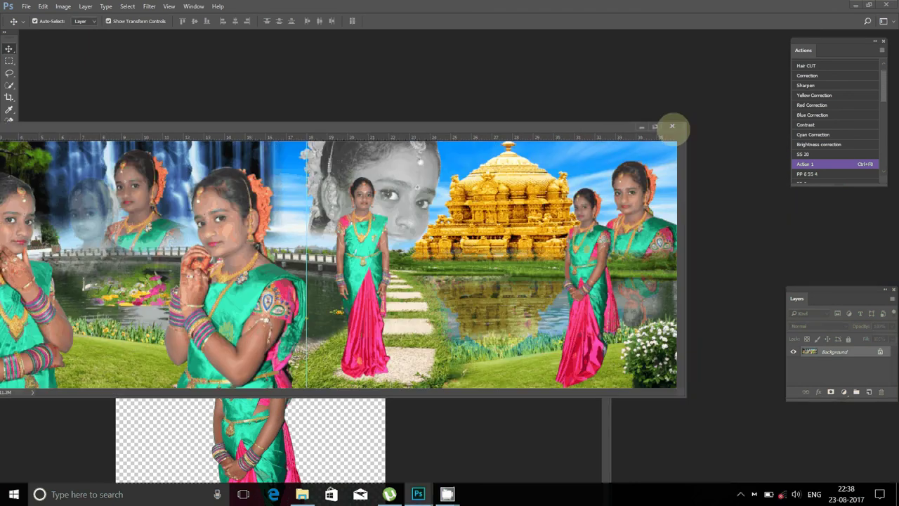